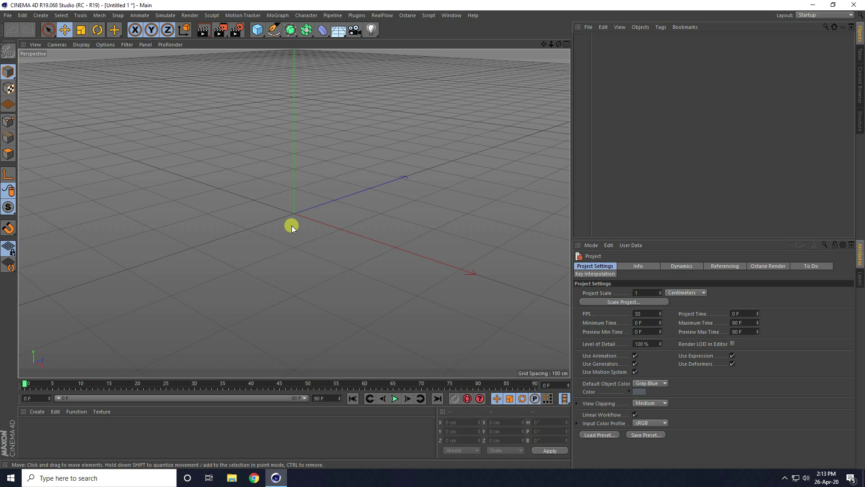
Add a 4-Side spline to the scene
{"action": "left_click", "coordinate": [273, 30]}
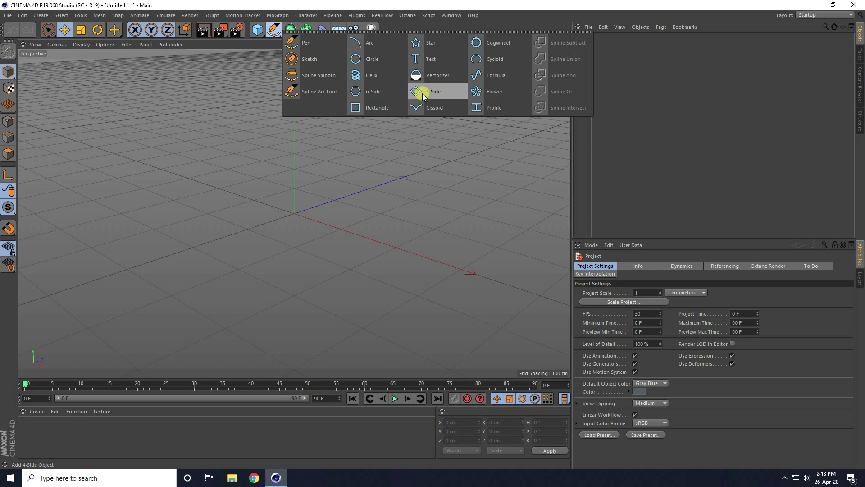
{"action": "left_click", "coordinate": [442, 92]}
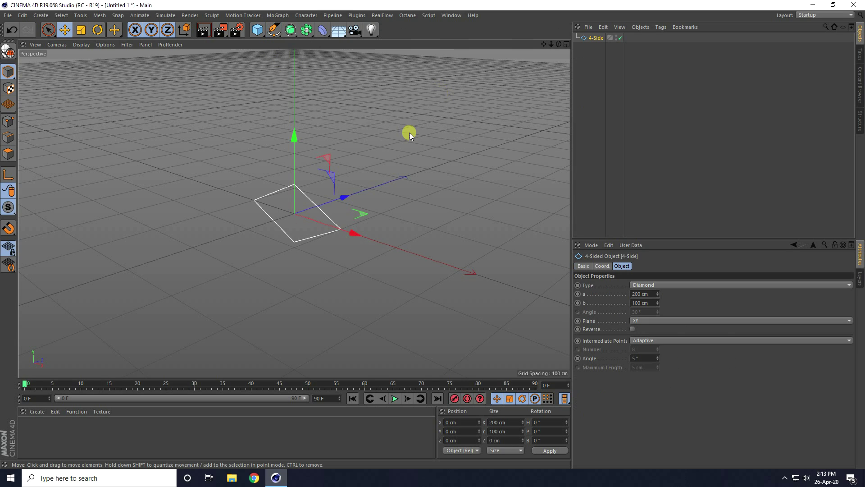
{"action": "left_click", "coordinate": [614, 266]}
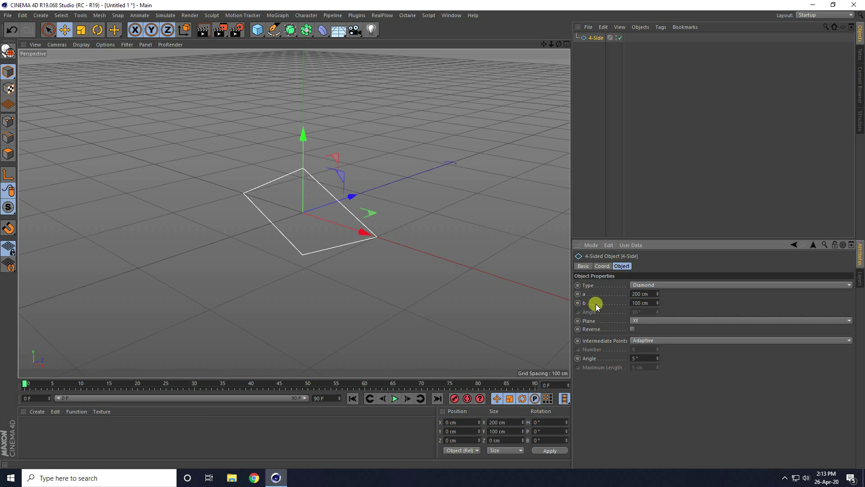
Size the diamond spline 100 cm by 50 cm and lay it on the XZ plane
{"action": "left_click", "coordinate": [652, 294]}
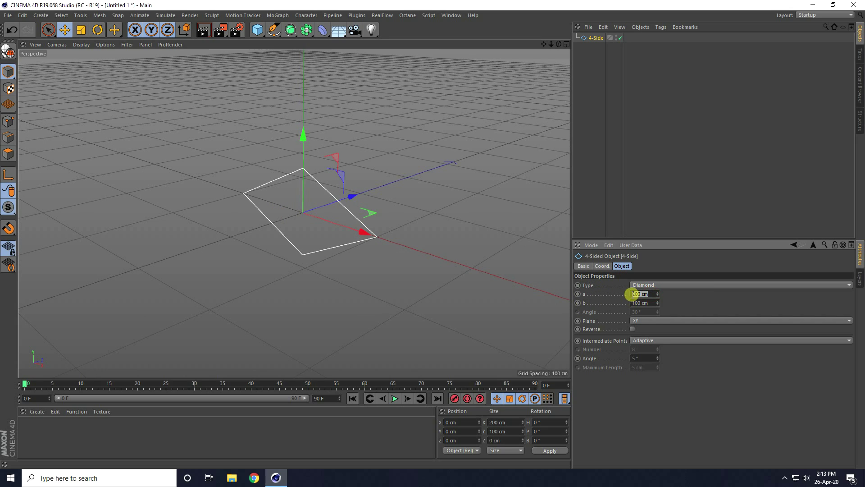
{"action": "type", "text": "100"}
{"action": "key", "text": "Tab"}
{"action": "type", "text": "50"}
{"action": "key", "text": "Return"}
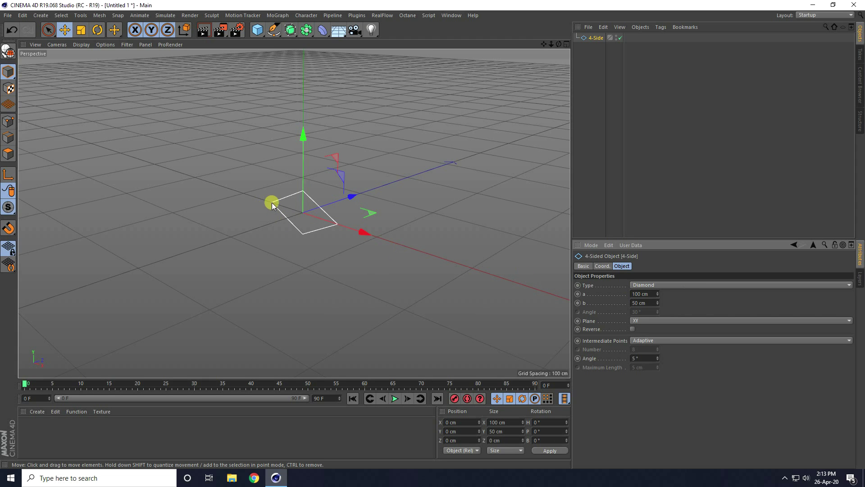
{"action": "scroll", "coordinate": [270, 201], "scroll_direction": "up", "scroll_amount": 2}
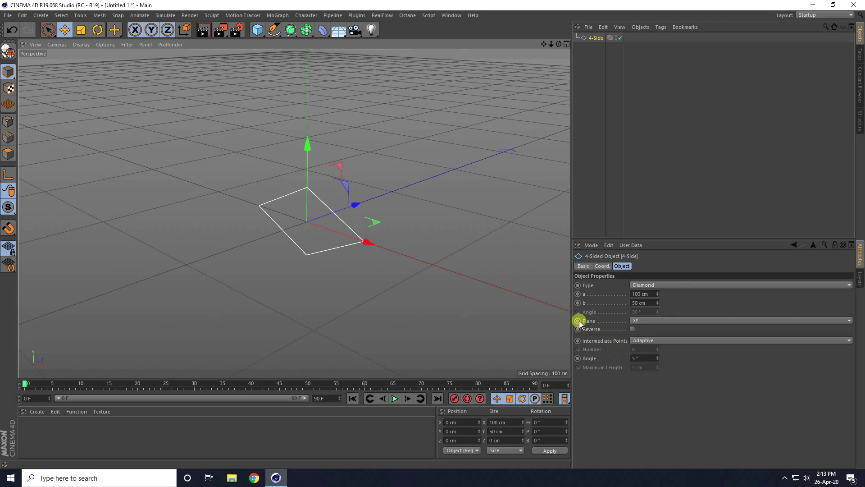
{"action": "left_click", "coordinate": [636, 321]}
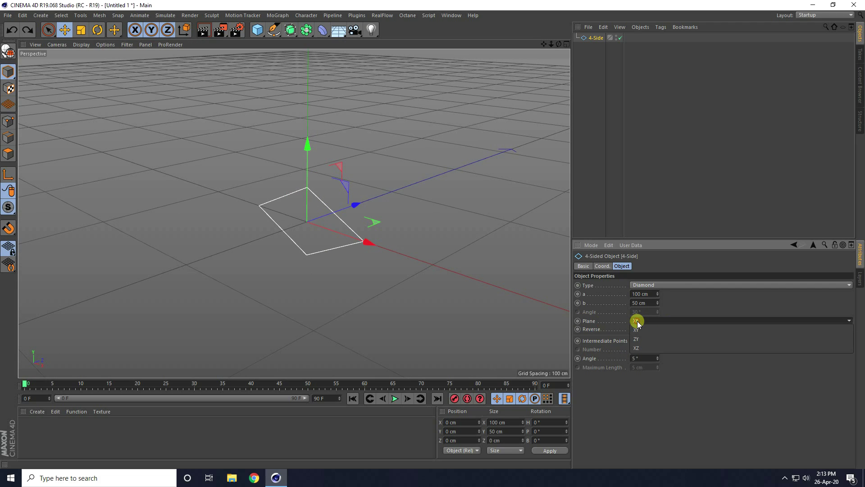
{"action": "left_click", "coordinate": [642, 348]}
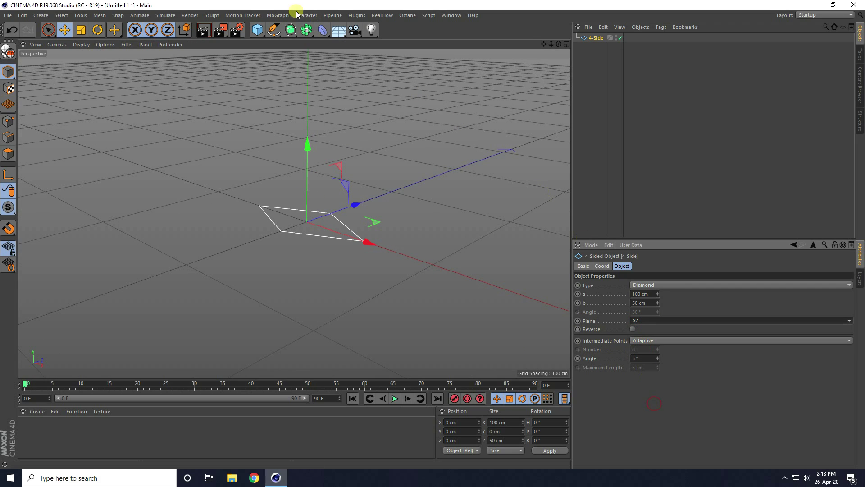
{"action": "left_click", "coordinate": [291, 30]}
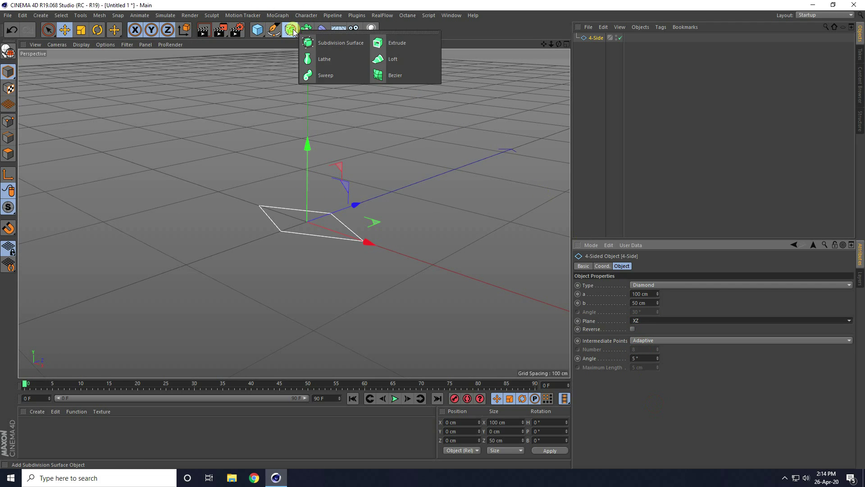
Add an Extrude generator and parent the 4-Side spline under it
{"action": "left_click", "coordinate": [404, 43]}
{"action": "left_click", "coordinate": [594, 47]}
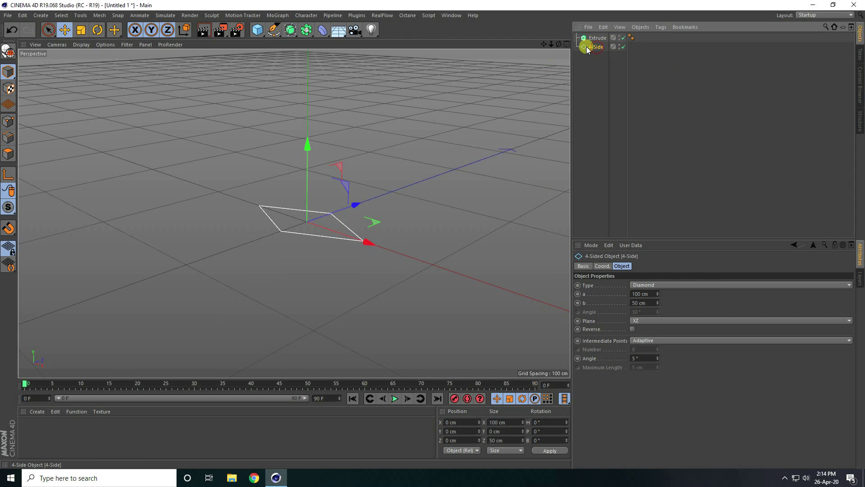
{"action": "left_click_drag", "start_coordinate": [590, 40], "coordinate": [593, 39]}
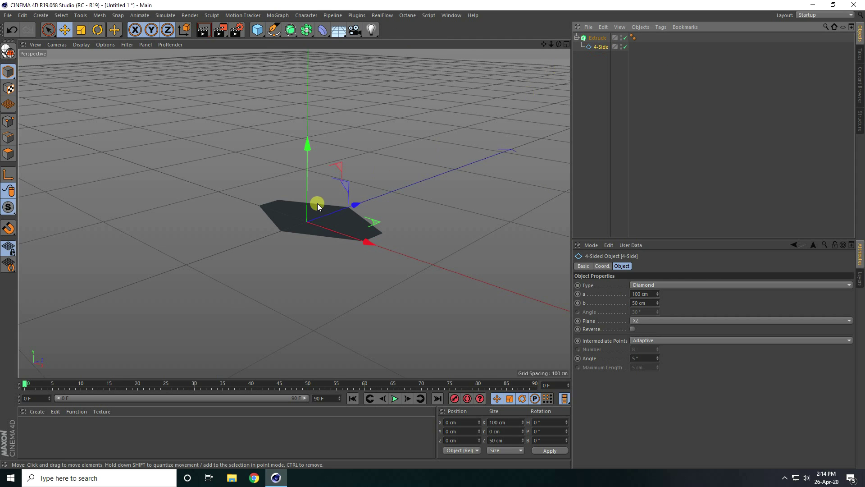
{"action": "scroll", "coordinate": [317, 203], "scroll_direction": "up", "scroll_amount": 5}
Switch the viewport display to Gouraud Shading (Lines)
{"action": "left_click", "coordinate": [77, 45]}
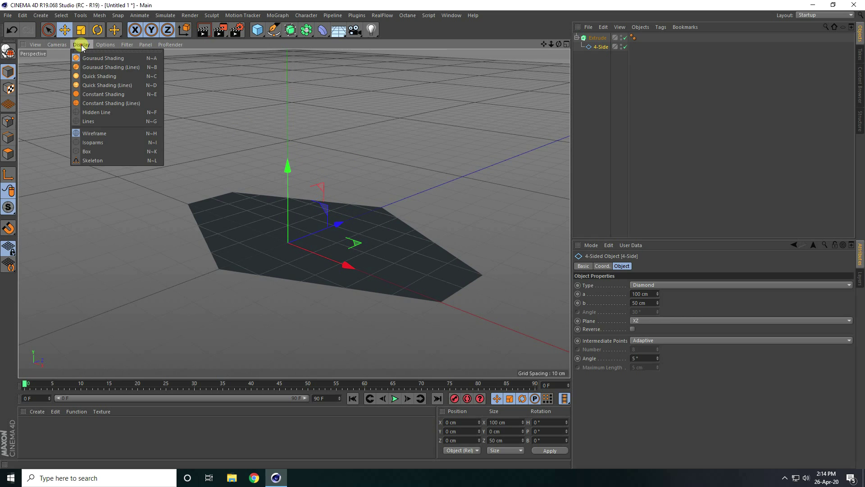
{"action": "left_click", "coordinate": [85, 65]}
{"action": "left_click_drag", "start_coordinate": [330, 213], "coordinate": [366, 259], "text": "alt"}
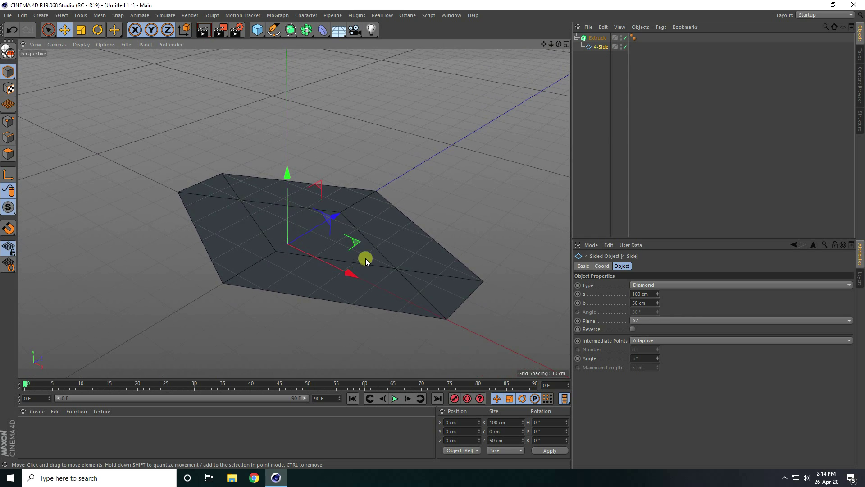
Set the Extrude Movement to 0, 2, 0 cm for a 2 cm thick plate
{"action": "left_click", "coordinate": [595, 38]}
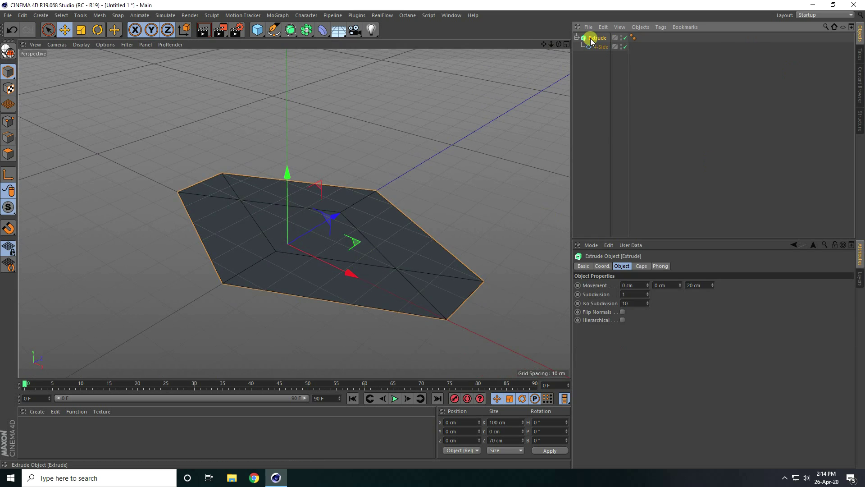
{"action": "left_click", "coordinate": [699, 285]}
{"action": "type", "text": "0"}
{"action": "key", "text": "Return"}
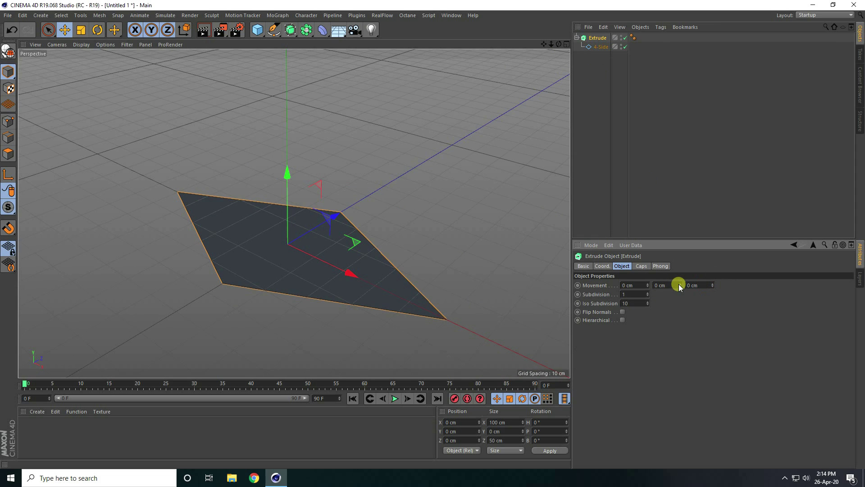
{"action": "left_click_drag", "start_coordinate": [680, 284], "coordinate": [679, 282]}
{"action": "mouse_move", "coordinate": [304, 276]}
{"action": "left_mouse_down", "text": "alt"}
{"action": "mouse_move", "coordinate": [306, 236]}
{"action": "mouse_move", "coordinate": [326, 229]}
{"action": "mouse_move", "coordinate": [348, 245]}
{"action": "mouse_move", "coordinate": [303, 279]}
{"action": "left_mouse_up", "text": "alt"}
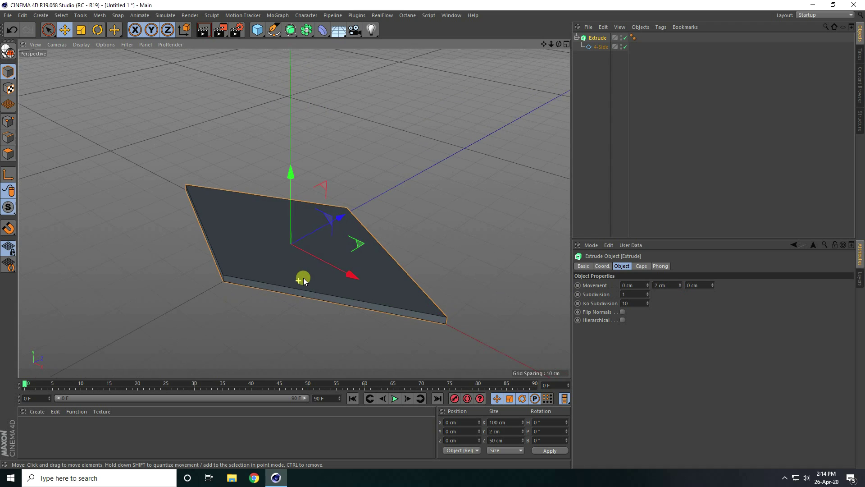
{"action": "left_click", "coordinate": [641, 266]}
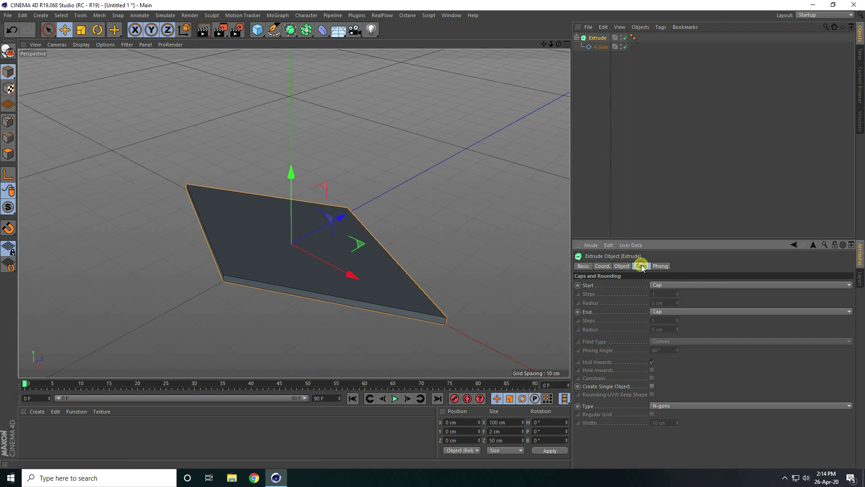
Set both Start and End caps to Fillet Cap
{"action": "left_click", "coordinate": [673, 286]}
{"action": "left_click", "coordinate": [666, 318]}
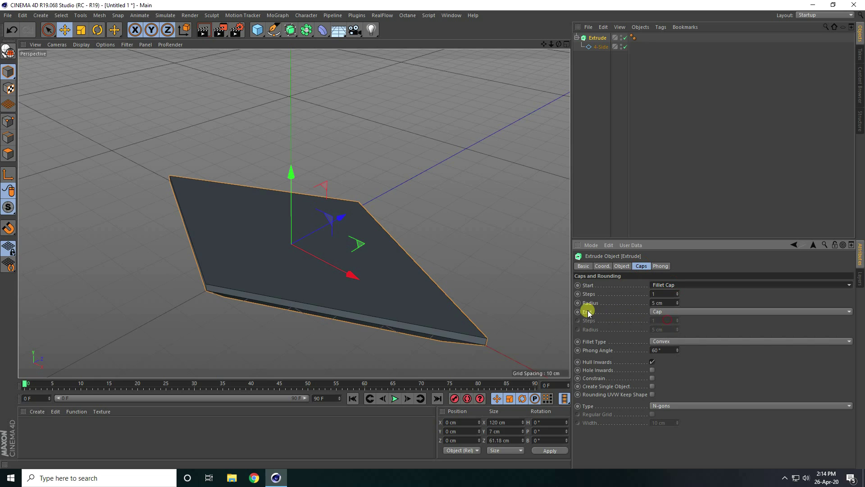
{"action": "left_click", "coordinate": [656, 312]}
{"action": "left_click", "coordinate": [663, 345]}
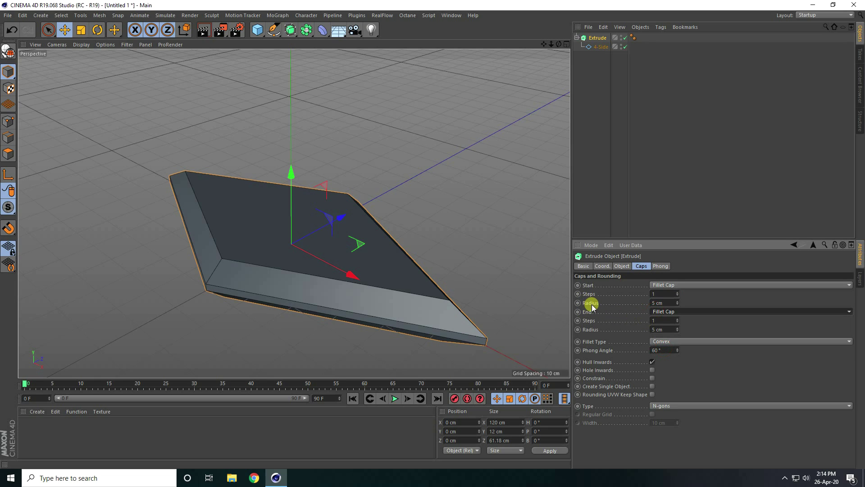
Give the fillets a 2 cm radius and 5 steps, then view the whole plate
{"action": "left_click_drag", "start_coordinate": [677, 303], "coordinate": [677, 330]}
{"action": "scroll", "coordinate": [277, 272], "scroll_direction": "up", "scroll_amount": 2}
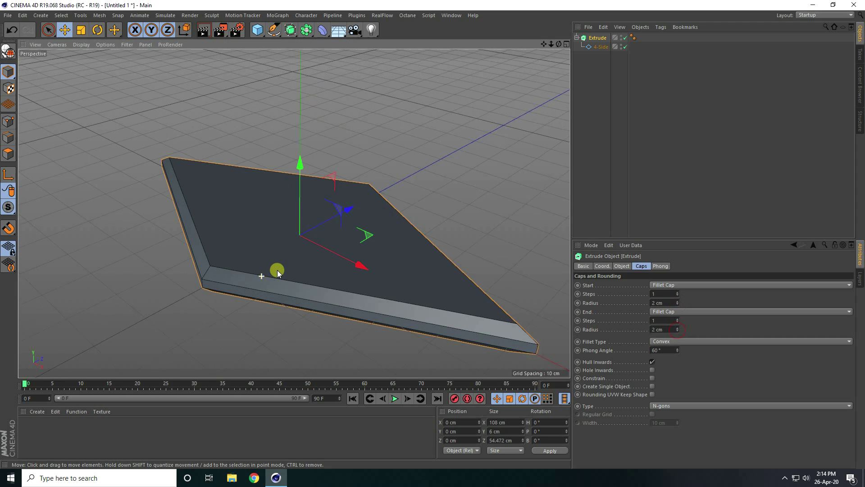
{"action": "scroll", "coordinate": [278, 273], "scroll_direction": "down", "scroll_amount": 2}
{"action": "left_click_drag", "start_coordinate": [677, 293], "coordinate": [677, 318]}
{"action": "left_click", "coordinate": [677, 317]}
{"action": "left_click_drag", "start_coordinate": [245, 284], "coordinate": [309, 256], "text": "alt"}
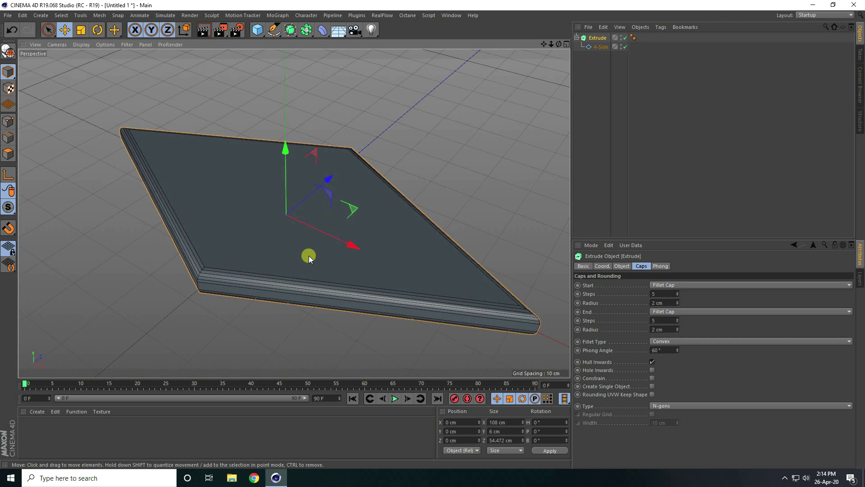
{"action": "right_click_drag", "start_coordinate": [309, 255], "coordinate": [234, 282], "text": "alt"}
{"action": "mouse_move", "coordinate": [283, 256]}
{"action": "left_mouse_down", "text": "alt"}
{"action": "mouse_move", "coordinate": [288, 244]}
{"action": "mouse_move", "coordinate": [277, 261]}
{"action": "left_mouse_up", "text": "alt"}
Add a Cloner and place the extruded plate inside it
{"action": "left_click", "coordinate": [278, 15]}
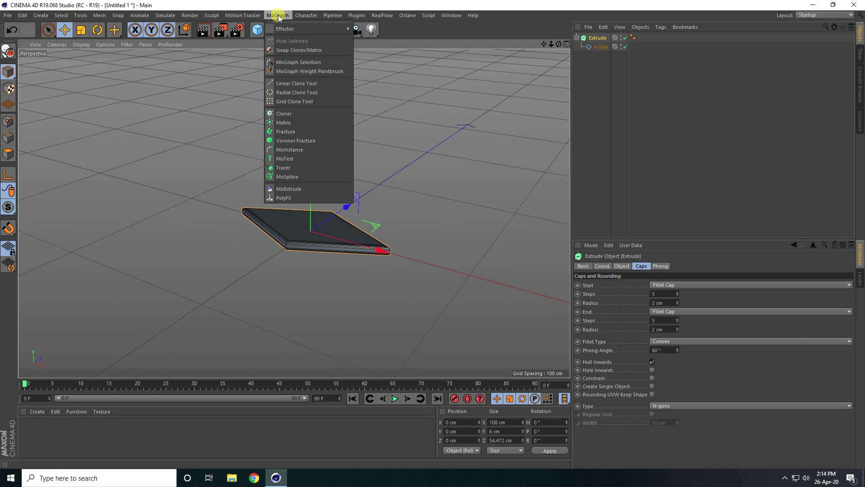
{"action": "left_click", "coordinate": [286, 115]}
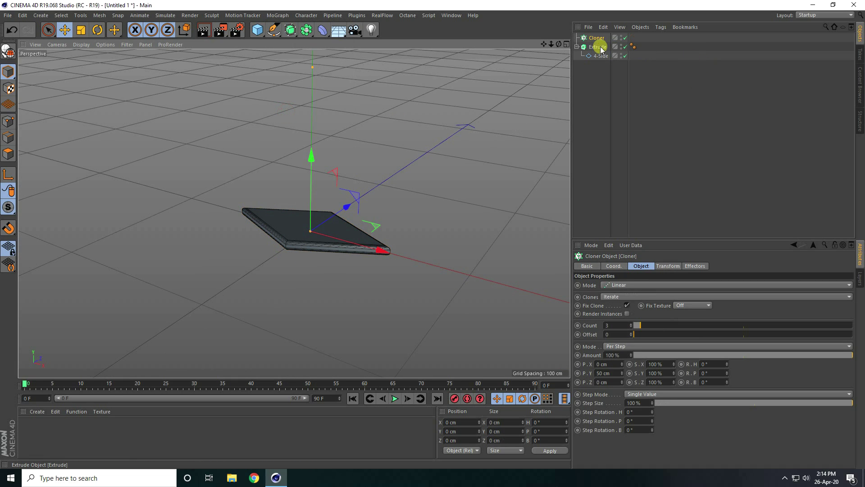
{"action": "left_click_drag", "start_coordinate": [597, 49], "coordinate": [595, 37]}
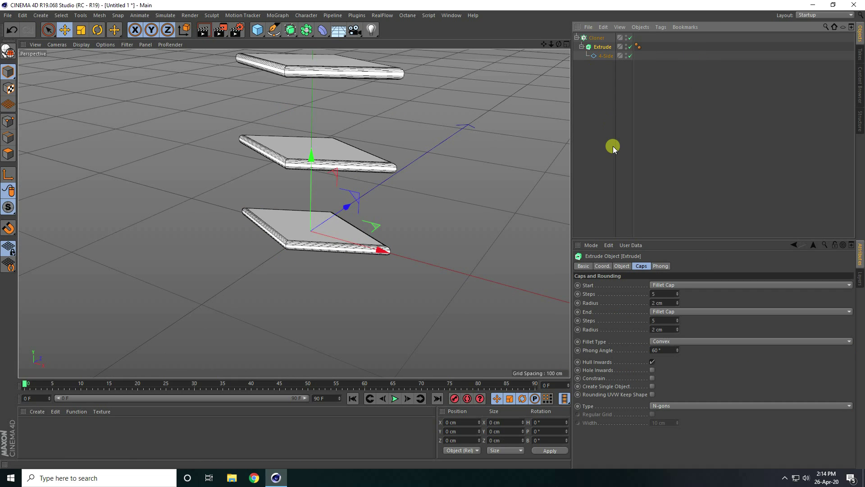
Set the Cloner Mode to Honeycomb Array and zoom out over the grid
{"action": "left_click", "coordinate": [594, 38]}
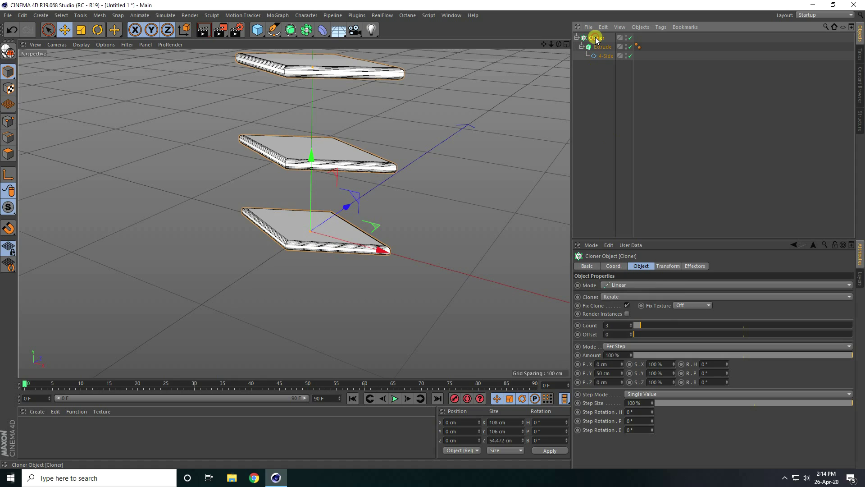
{"action": "left_click", "coordinate": [618, 285]}
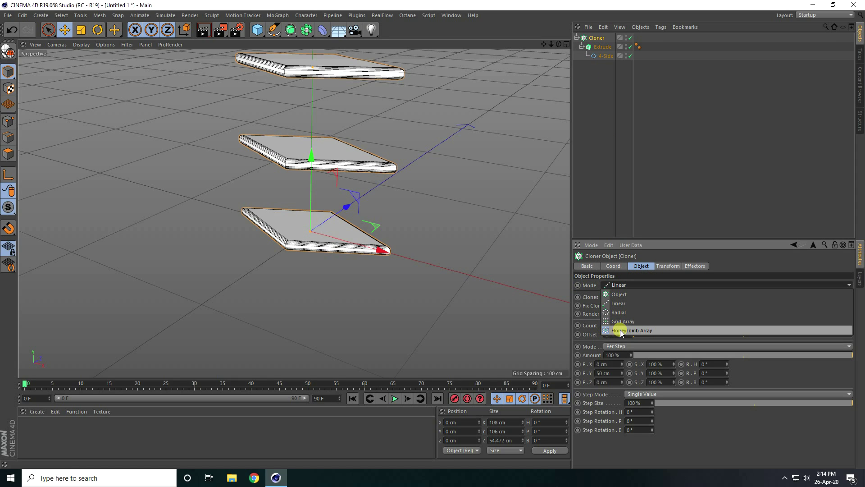
{"action": "left_click", "coordinate": [649, 330]}
{"action": "right_click_drag", "start_coordinate": [417, 310], "coordinate": [52, 302], "text": "alt"}
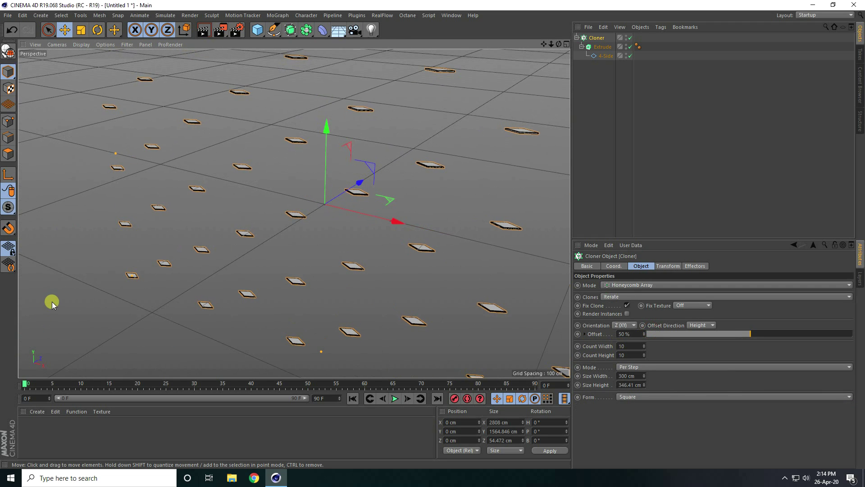
{"action": "left_click_drag", "start_coordinate": [272, 242], "coordinate": [309, 194], "text": "alt"}
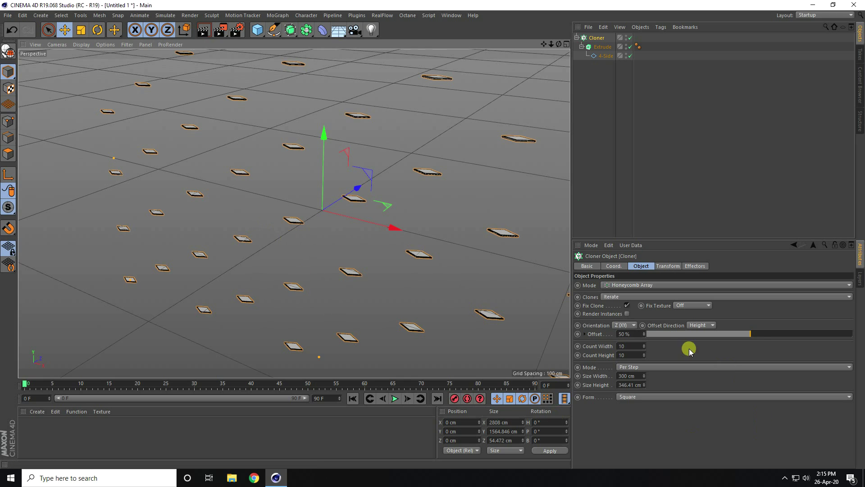
Set the clone Orientation to Y (XZ) so the tiles lie flat
{"action": "left_click", "coordinate": [630, 327]}
{"action": "left_click", "coordinate": [627, 353]}
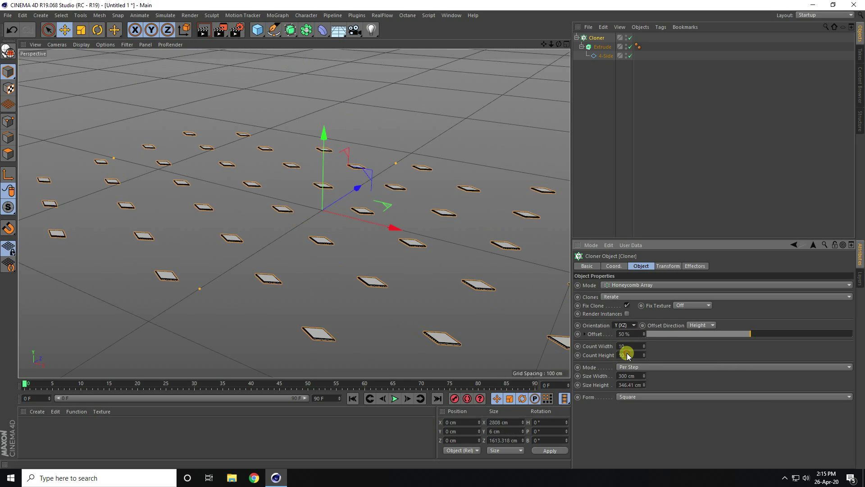
{"action": "left_click_drag", "start_coordinate": [338, 205], "coordinate": [281, 231], "text": "alt"}
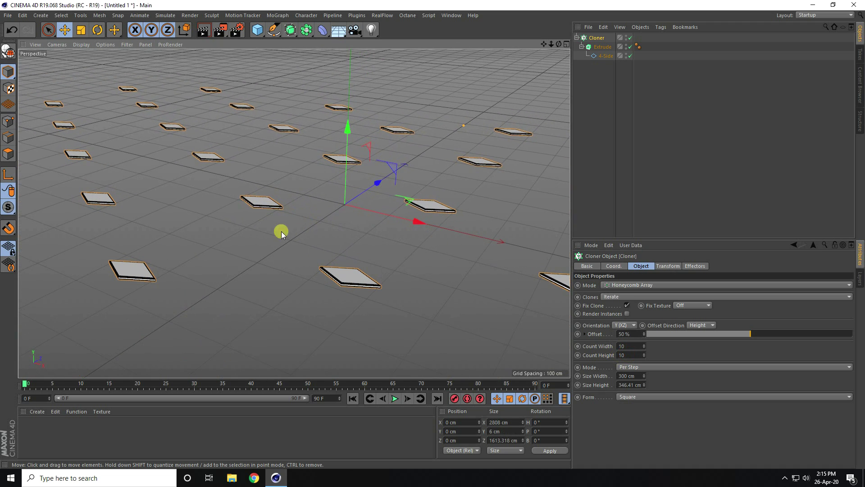
{"action": "left_click_drag", "start_coordinate": [261, 280], "coordinate": [326, 196], "text": "alt"}
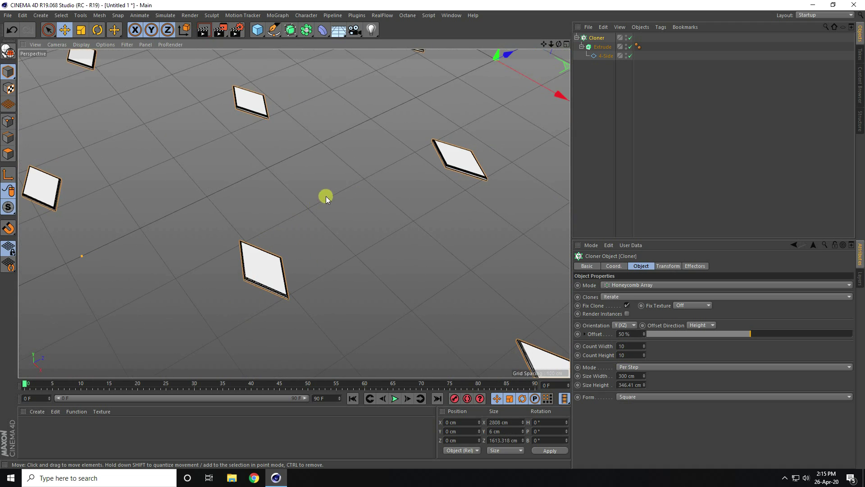
{"action": "left_click_drag", "start_coordinate": [412, 171], "coordinate": [315, 279], "text": "alt"}
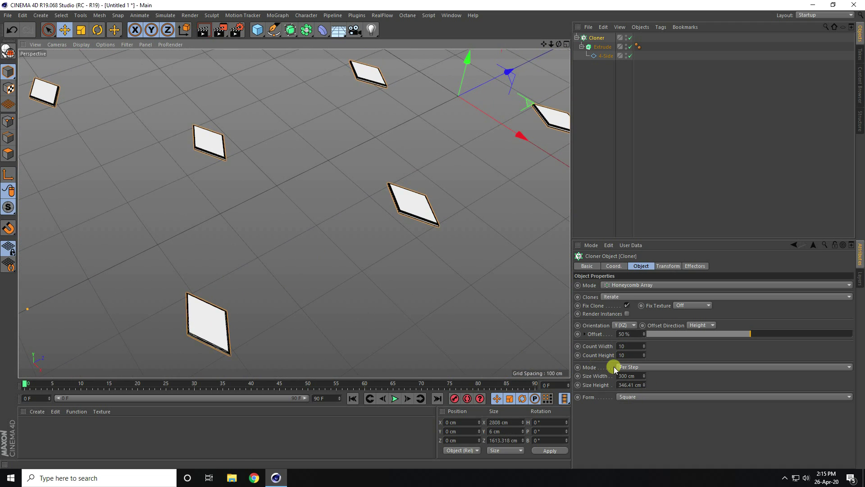
Keep Per Step spacing and try 58 cm width and 100 cm height spacing
{"action": "left_click", "coordinate": [639, 368]}
{"action": "left_click", "coordinate": [630, 377]}
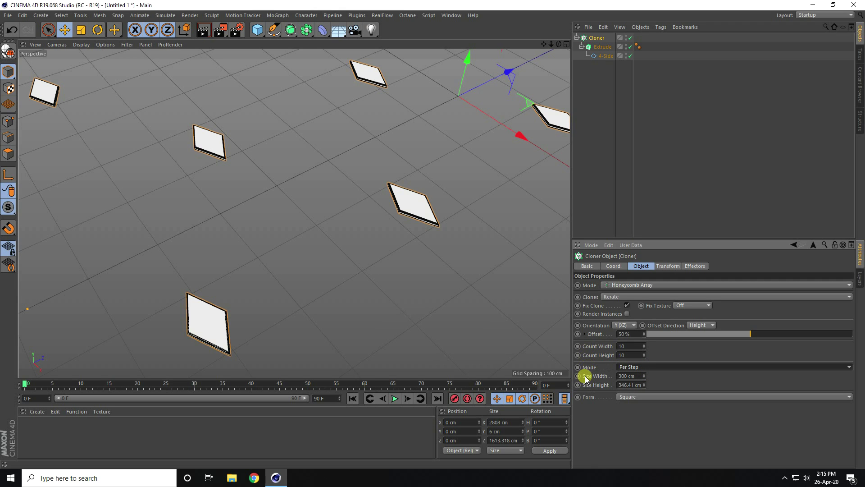
{"action": "left_click_drag", "start_coordinate": [643, 377], "coordinate": [645, 385]}
{"action": "left_click_drag", "start_coordinate": [427, 150], "coordinate": [334, 205], "text": "alt"}
{"action": "right_click_drag", "start_coordinate": [334, 206], "coordinate": [447, 226], "text": "alt"}
{"action": "double_click", "coordinate": [629, 386]}
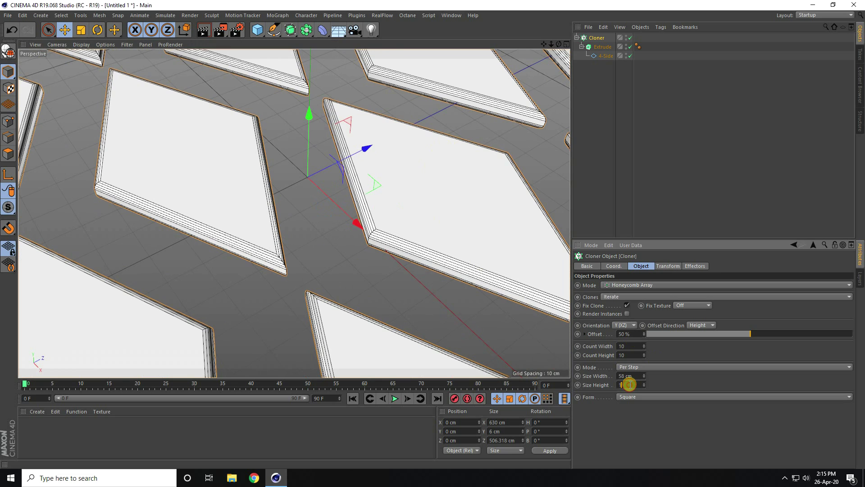
{"action": "type", "text": "100"}
{"action": "key", "text": "Return"}
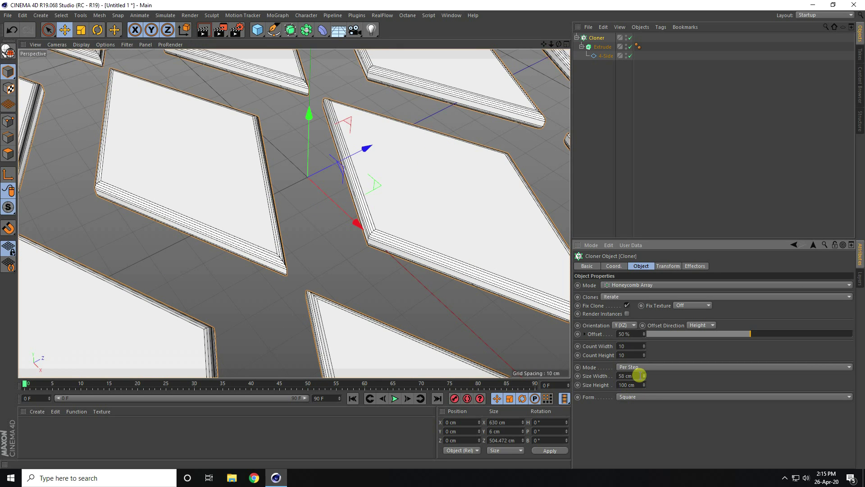
Tighten Size Width and Size Height both to 55 cm
{"action": "left_click_drag", "start_coordinate": [645, 377], "coordinate": [645, 372]}
{"action": "right_click_drag", "start_coordinate": [328, 329], "coordinate": [307, 326], "text": "alt"}
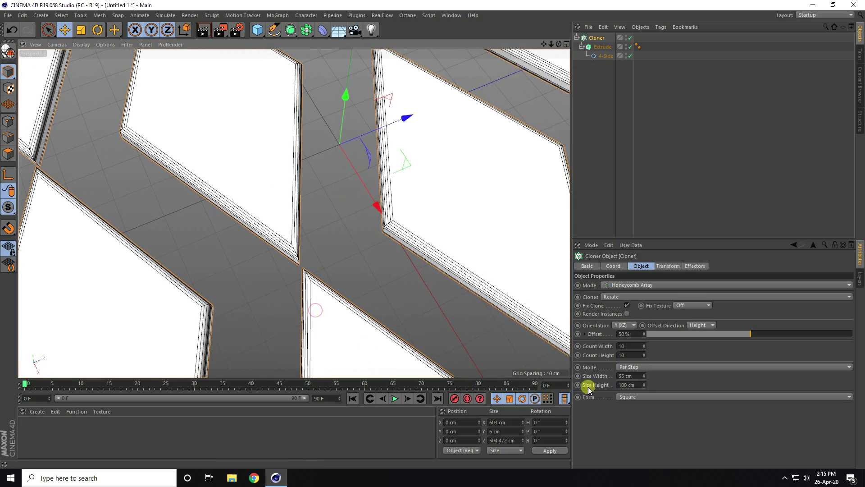
{"action": "left_click_drag", "start_coordinate": [645, 390], "coordinate": [645, 387]}
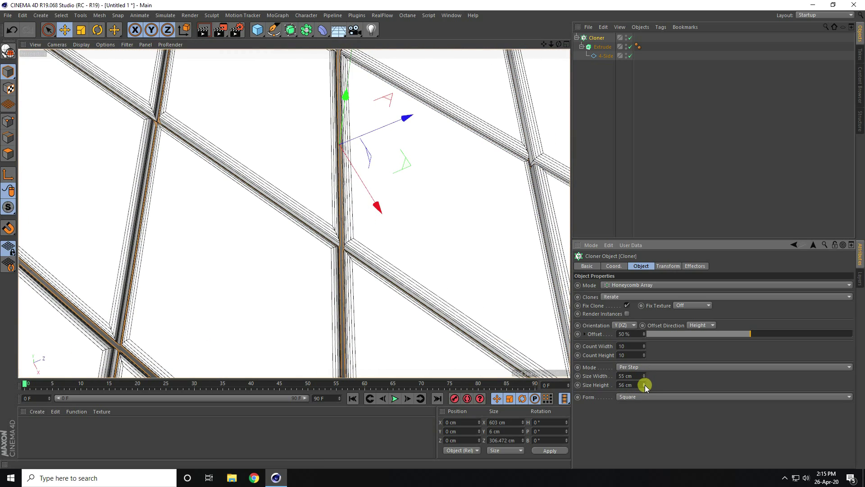
{"action": "left_click", "coordinate": [645, 387]}
{"action": "left_click_drag", "start_coordinate": [442, 265], "coordinate": [345, 240], "text": "alt"}
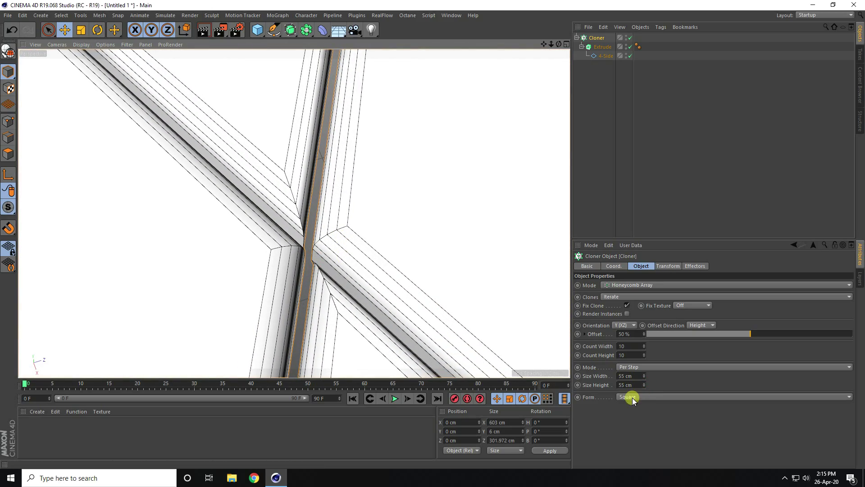
{"action": "double_click", "coordinate": [631, 376]}
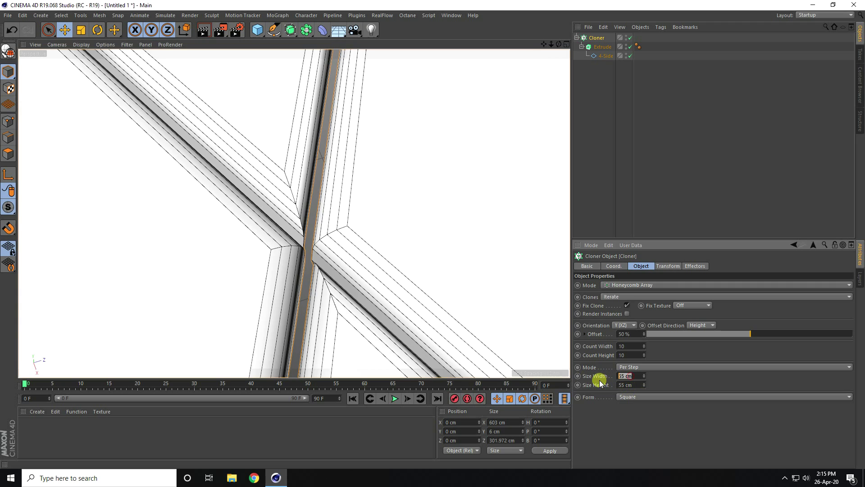
{"action": "left_click", "coordinate": [630, 385]}
{"action": "scroll", "coordinate": [211, 254], "scroll_direction": "down", "scroll_amount": 5}
{"action": "left_click_drag", "start_coordinate": [303, 242], "coordinate": [356, 189], "text": "alt"}
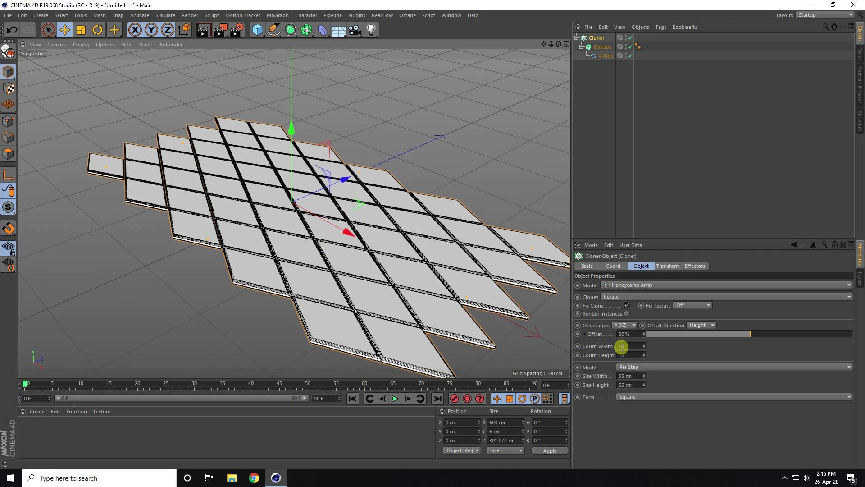
{"action": "left_click", "coordinate": [631, 346]}
Set Count Width and Count Height to 50 each
{"action": "type", "text": "50"}
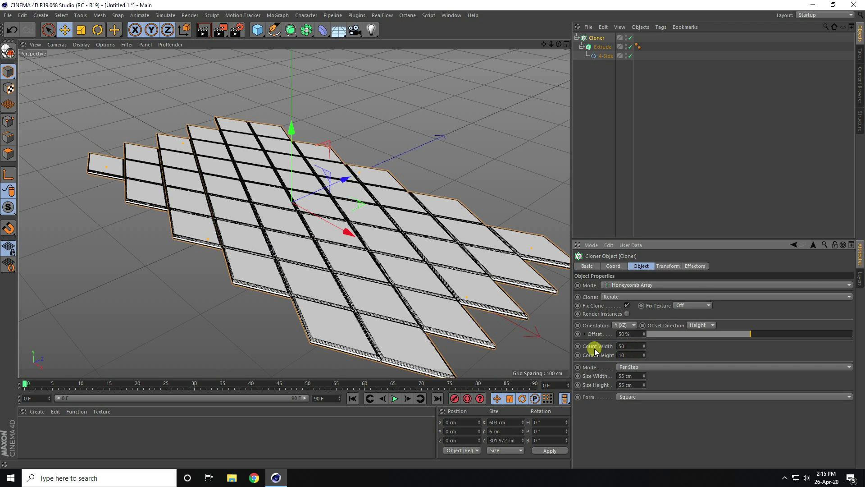
{"action": "key", "text": "Tab"}
{"action": "type", "text": "50"}
{"action": "key", "text": "Return"}
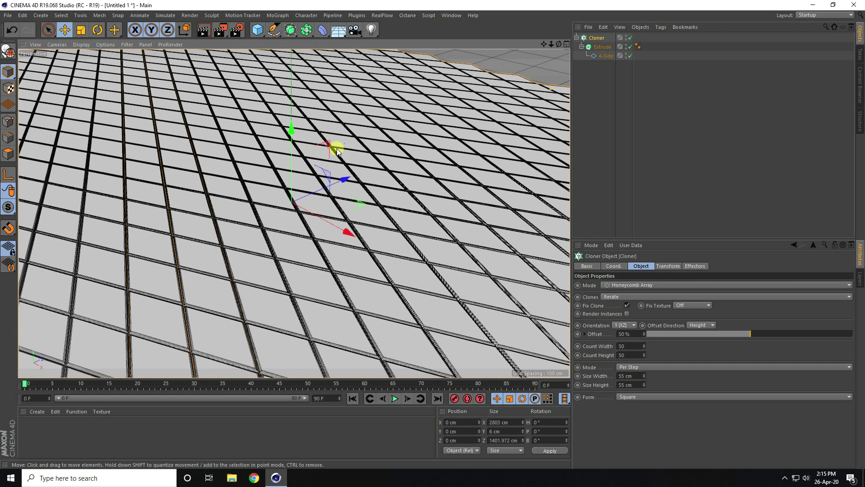
{"action": "scroll", "coordinate": [337, 148], "scroll_direction": "down", "scroll_amount": 8}
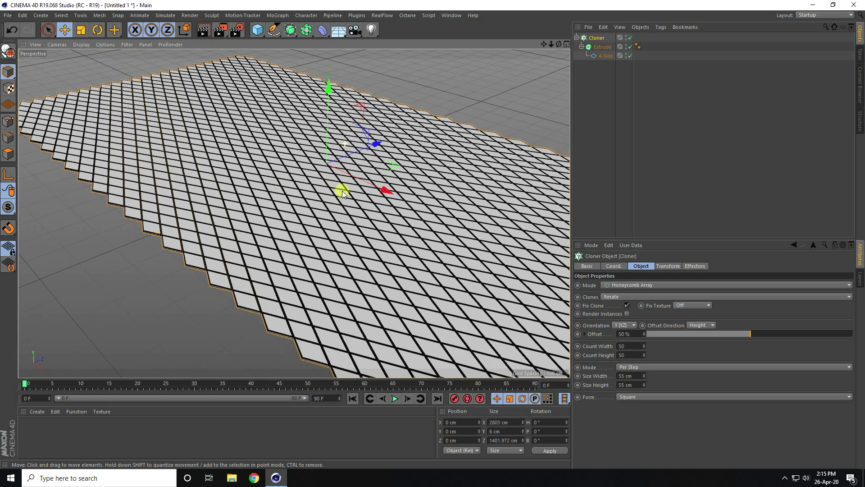
{"action": "left_click_drag", "start_coordinate": [342, 191], "coordinate": [315, 169], "text": "alt"}
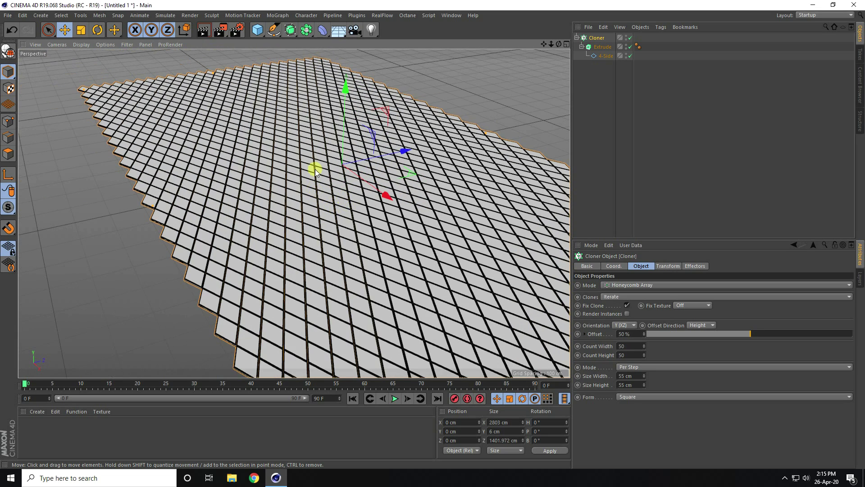
{"action": "scroll", "coordinate": [276, 195], "scroll_direction": "down", "scroll_amount": 5}
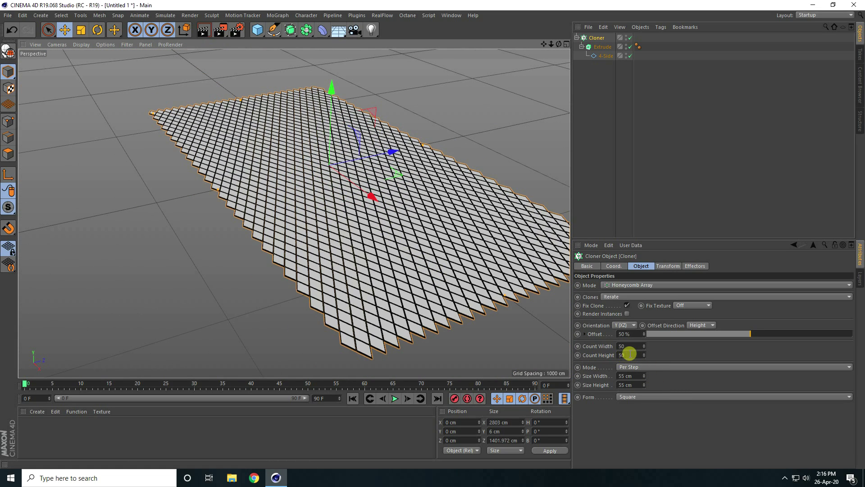
Lower Count Width to 35 and collapse the Cloner in the Object Manager
{"action": "left_click_drag", "start_coordinate": [644, 356], "coordinate": [644, 352]}
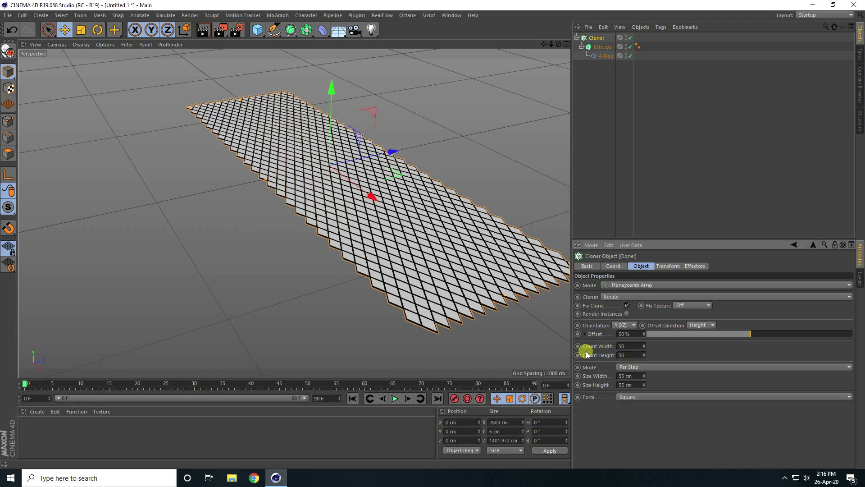
{"action": "left_click_drag", "start_coordinate": [645, 349], "coordinate": [644, 351]}
{"action": "scroll", "coordinate": [359, 182], "scroll_direction": "up", "scroll_amount": 5}
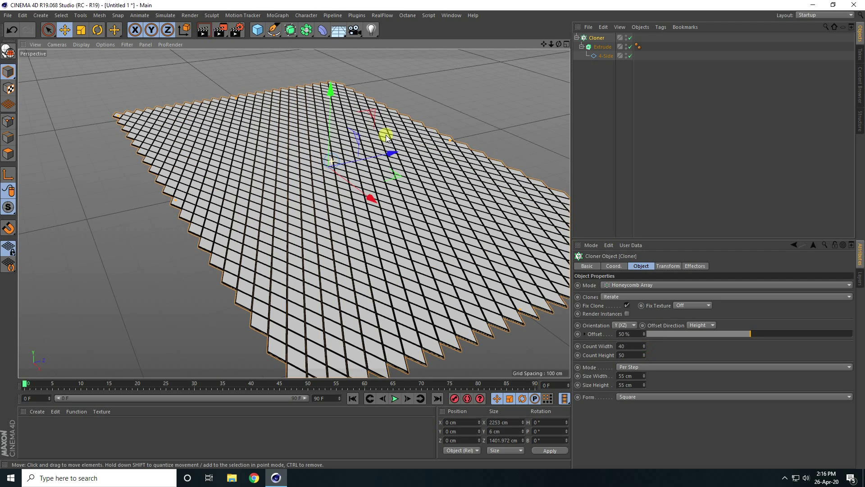
{"action": "scroll", "coordinate": [338, 154], "scroll_direction": "up", "scroll_amount": 2}
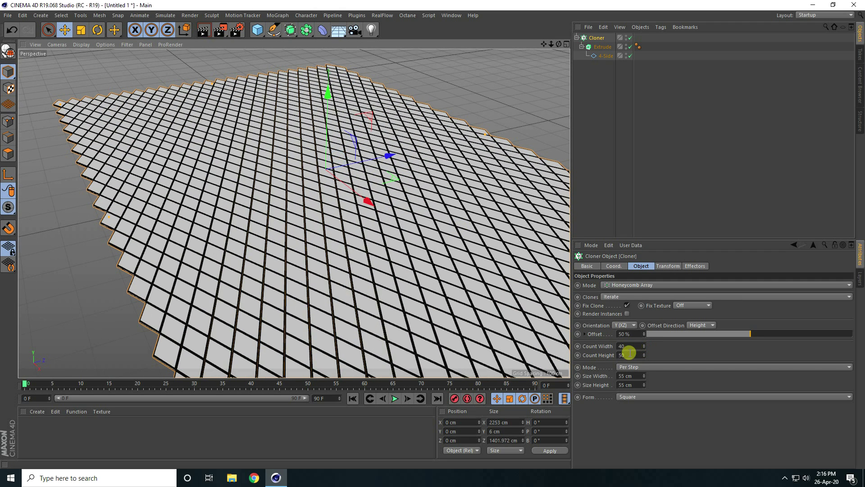
{"action": "left_click", "coordinate": [624, 346]}
{"action": "type", "text": "35"}
{"action": "key", "text": "Return"}
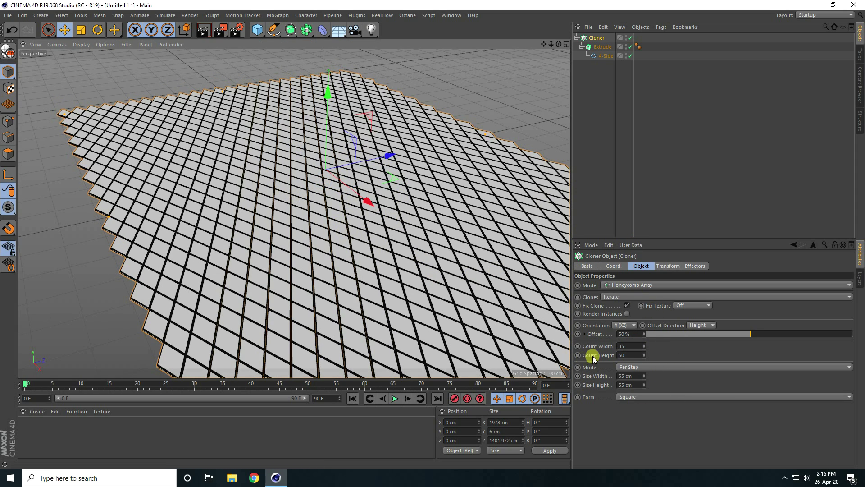
{"action": "left_click", "coordinate": [578, 38]}
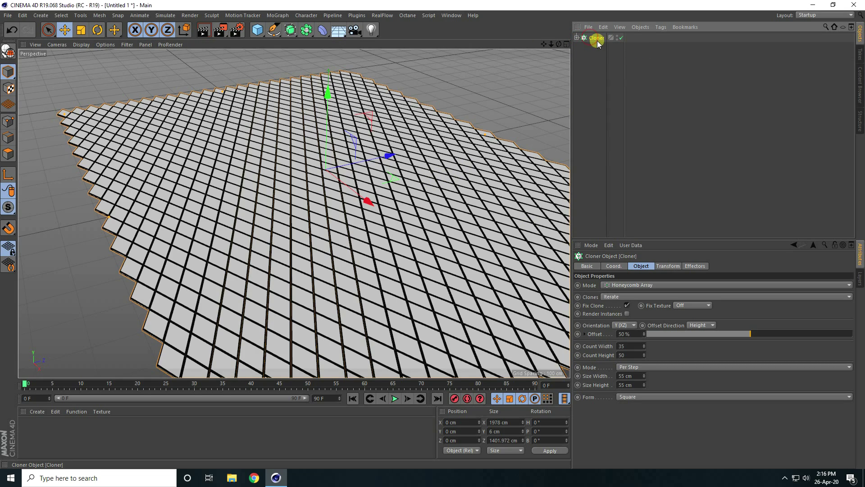
Add a Plain effector to the cloned tiles
{"action": "left_click", "coordinate": [278, 16]}
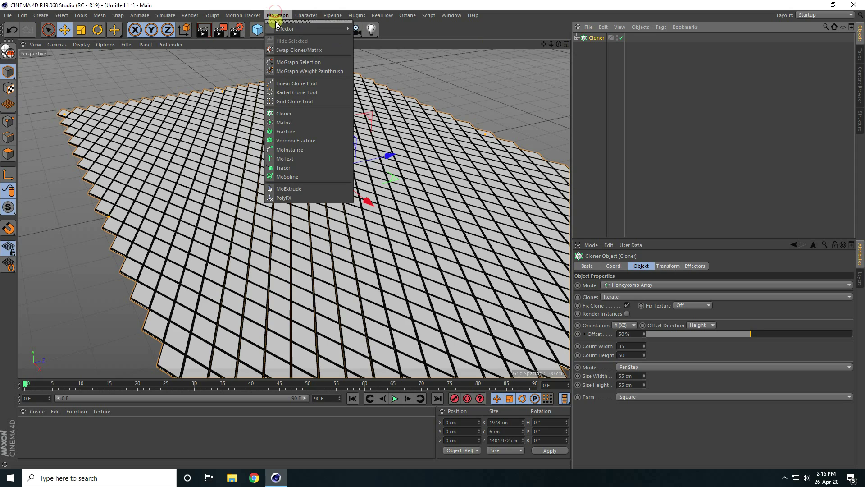
{"action": "left_click", "coordinate": [519, 34]}
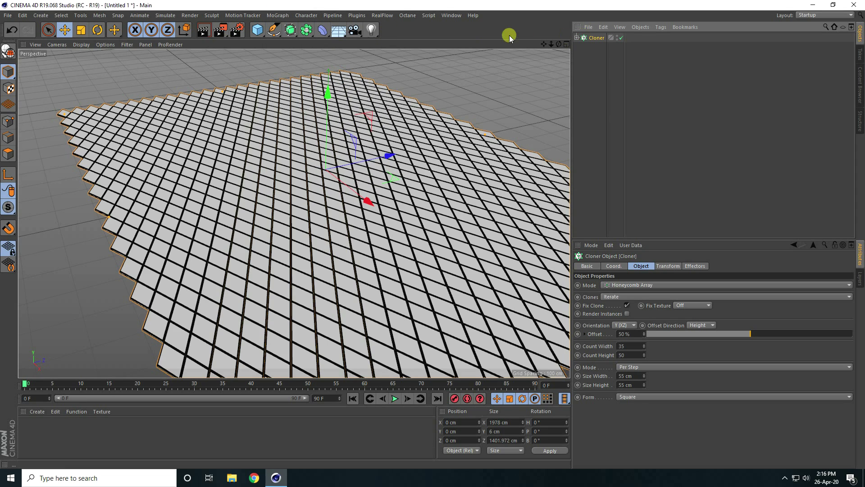
{"action": "left_click", "coordinate": [274, 15]}
{"action": "mouse_move", "coordinate": [274, 30]}
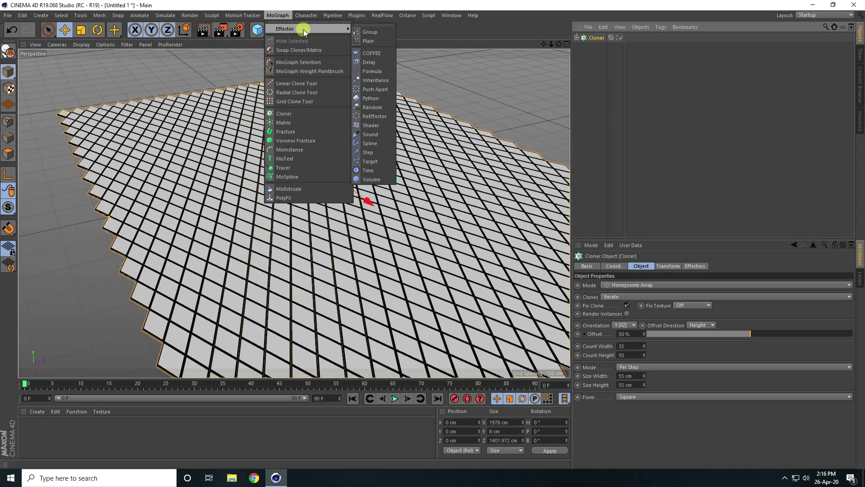
{"action": "left_click", "coordinate": [368, 41]}
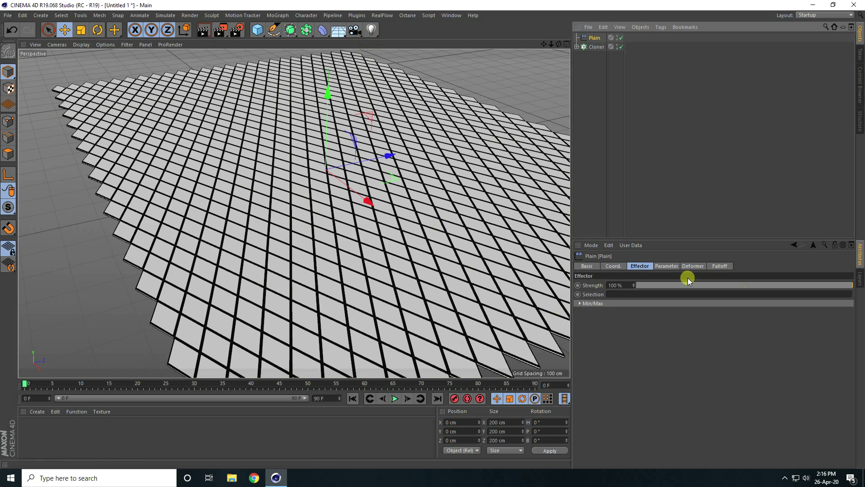
Set the effector's P.Y to 50 cm and enable Rotation
{"action": "left_click", "coordinate": [664, 266]}
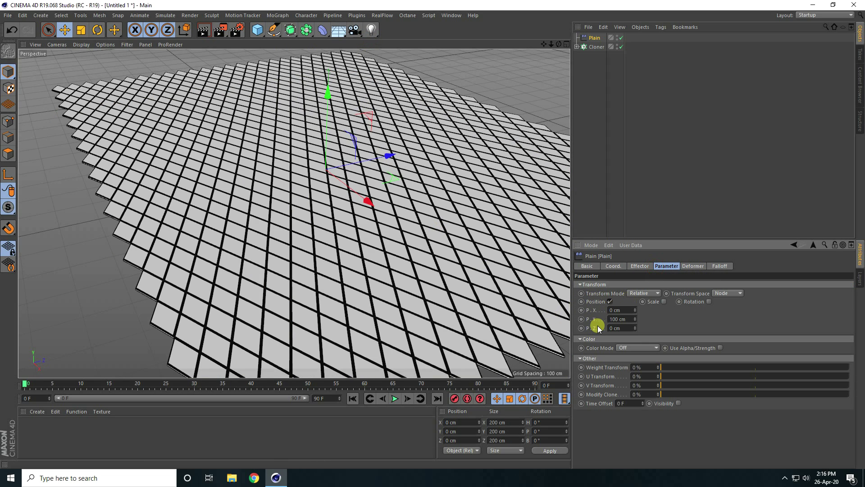
{"action": "double_click", "coordinate": [619, 318]}
{"action": "type", "text": "50"}
{"action": "key", "text": "Return"}
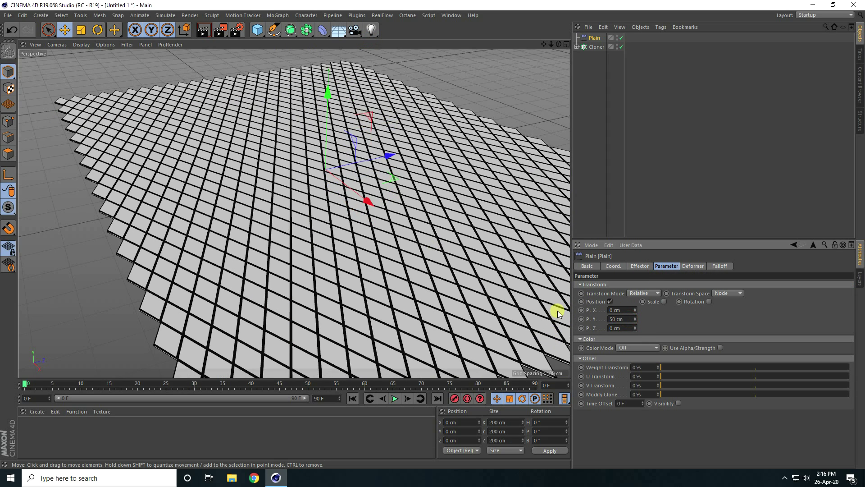
{"action": "left_click", "coordinate": [709, 302]}
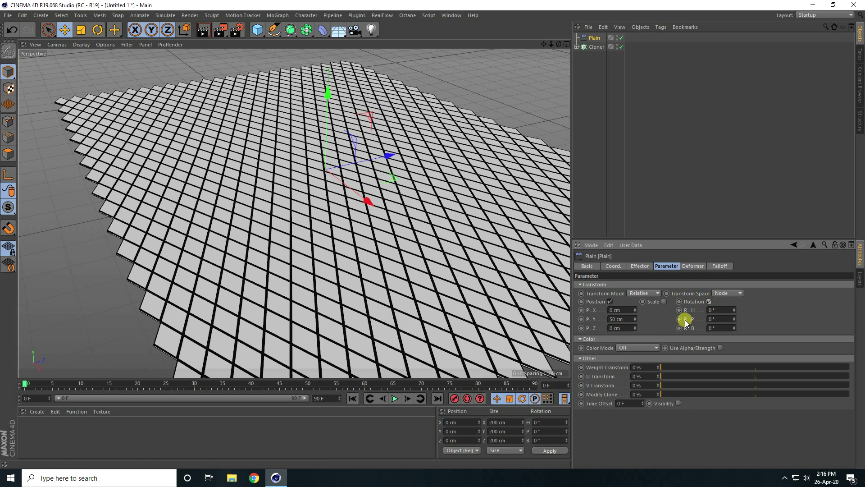
{"action": "left_click", "coordinate": [698, 319]}
Choose Torus as the falloff Shape
{"action": "left_click", "coordinate": [718, 266]}
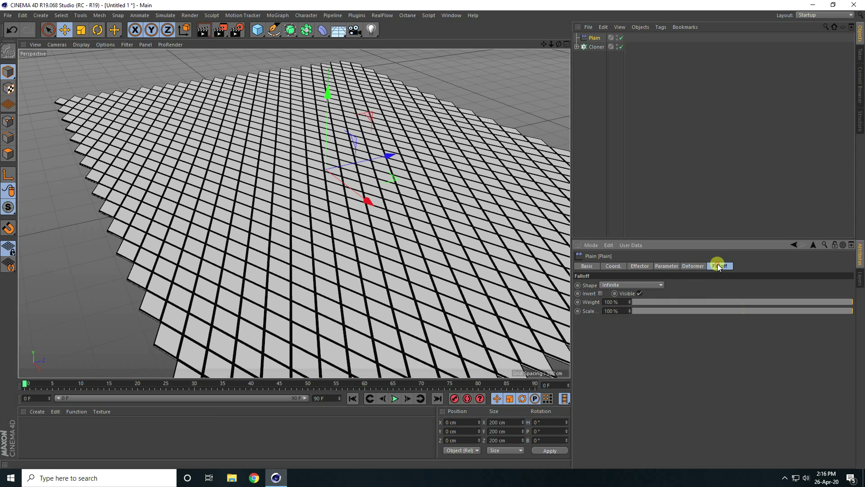
{"action": "left_click", "coordinate": [602, 284]}
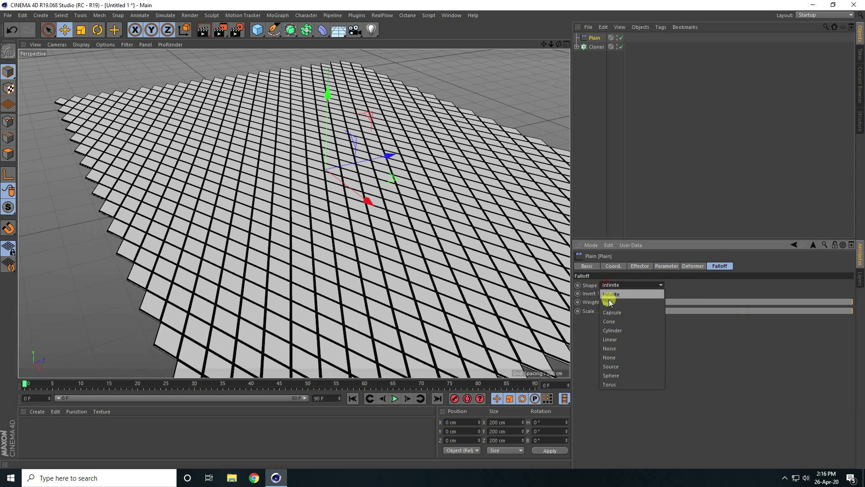
{"action": "left_click", "coordinate": [608, 386]}
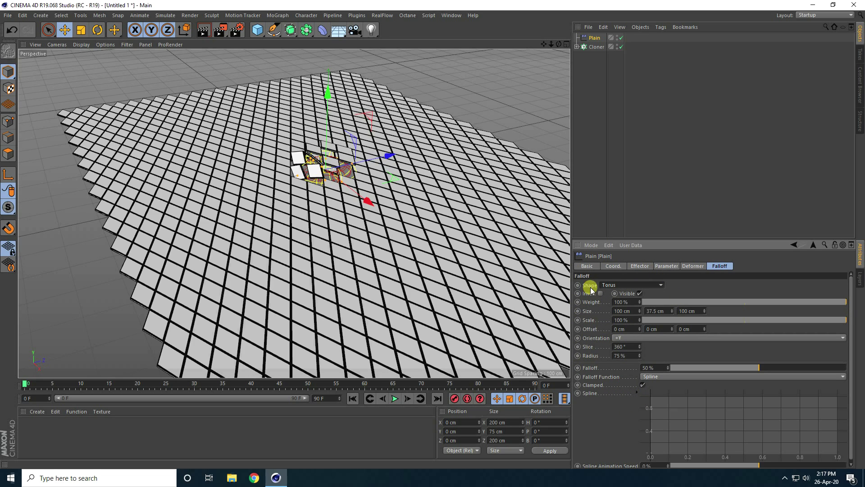
{"action": "left_click", "coordinate": [11, 478]}
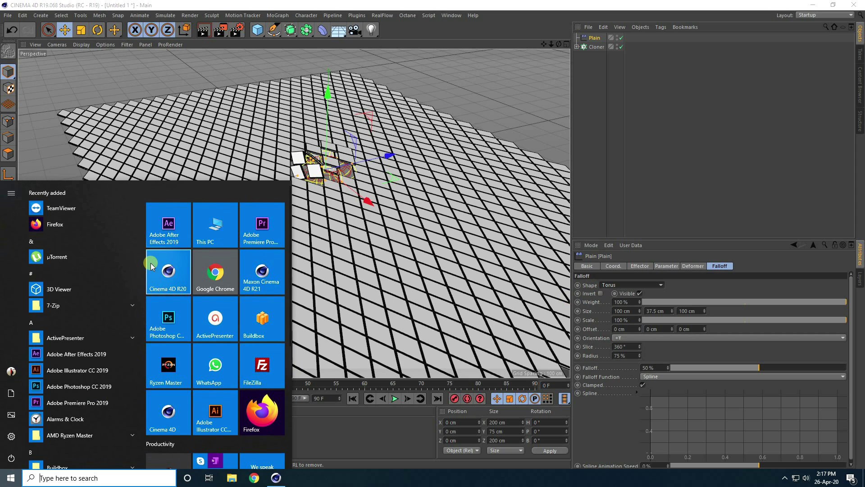
Launch Cinema 4D R20 and add a MoGraph Plain effector
{"action": "left_click", "coordinate": [165, 276]}
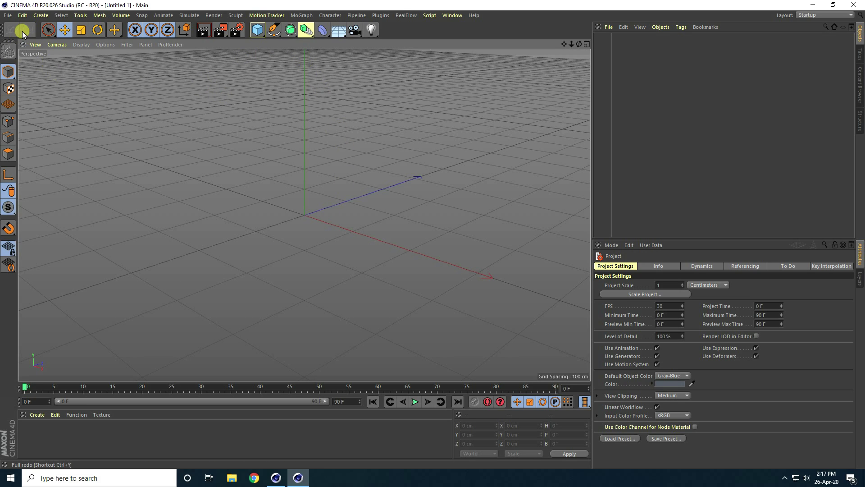
{"action": "left_click", "coordinate": [305, 15]}
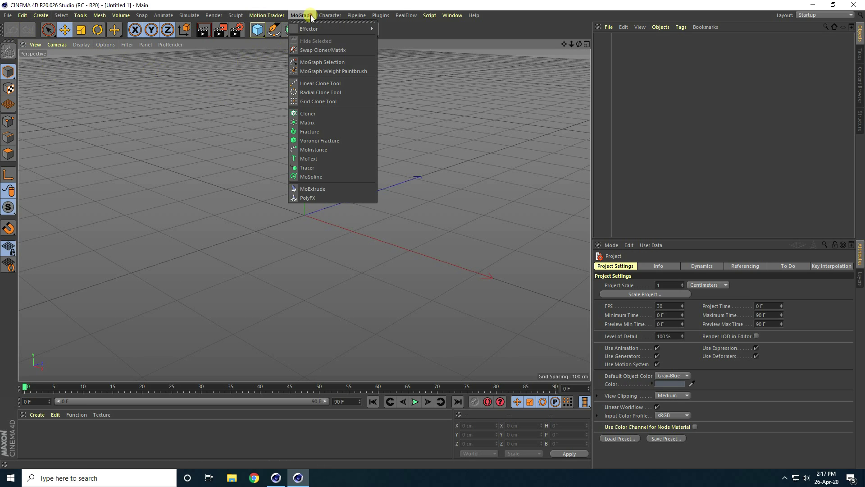
{"action": "mouse_move", "coordinate": [342, 29]}
{"action": "left_click", "coordinate": [393, 45]}
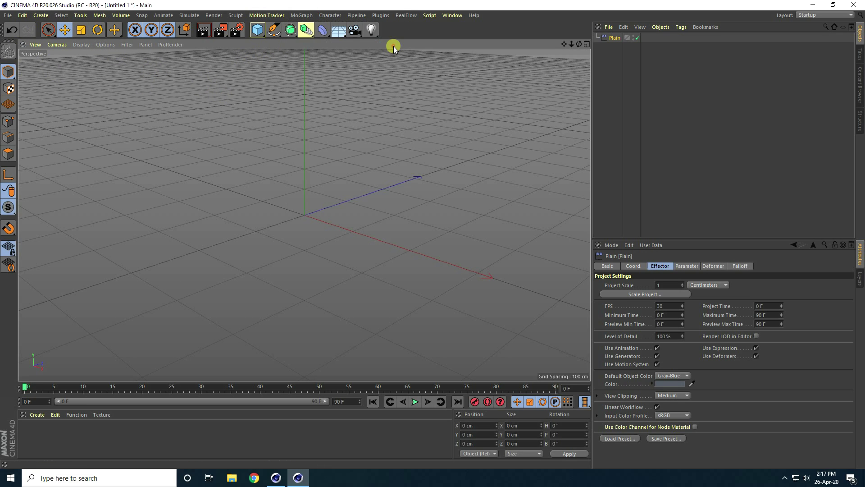
Add a Torus Field to the Plain effector's falloff, undoing a stray Linear Field
{"action": "left_click", "coordinate": [742, 267]}
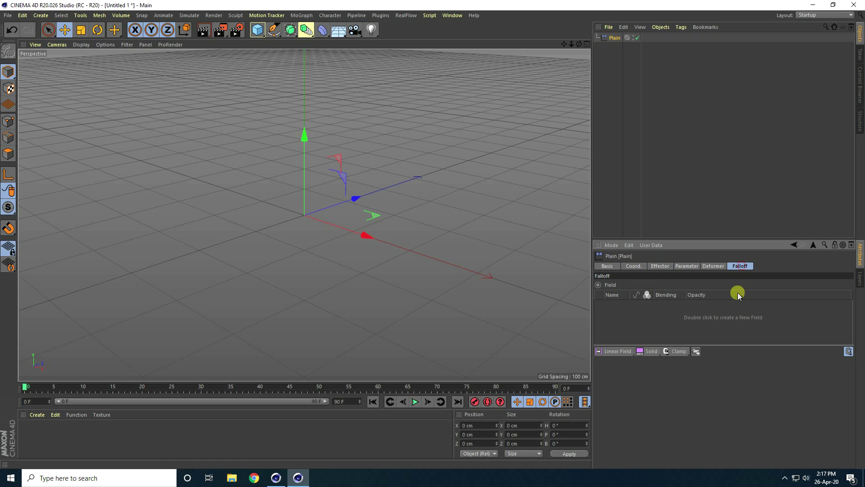
{"action": "left_click", "coordinate": [623, 351]}
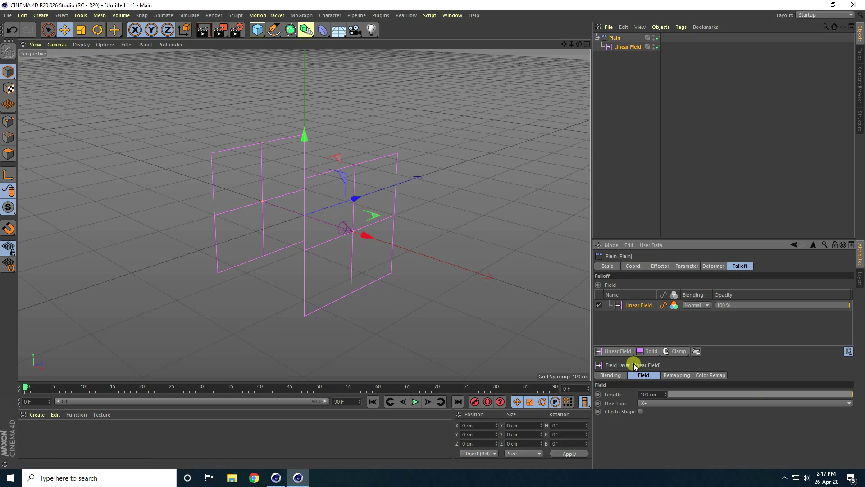
{"action": "key", "text": "ctrl+z"}
{"action": "left_click", "coordinate": [617, 352]}
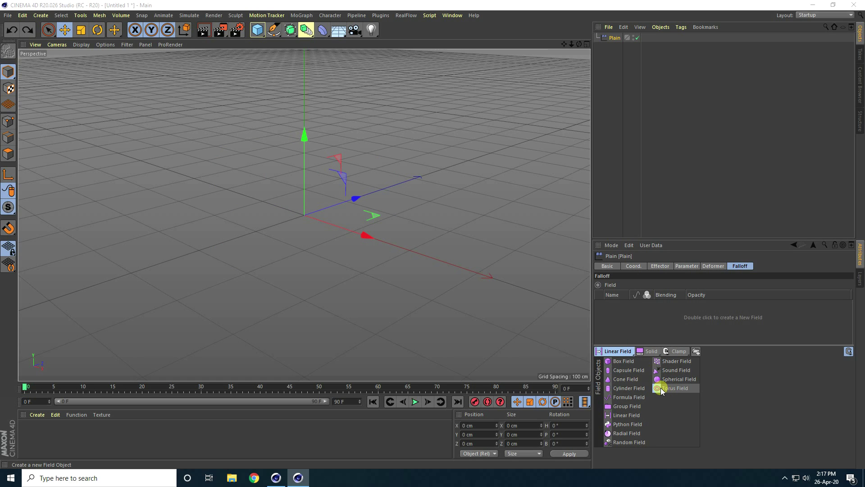
{"action": "left_click", "coordinate": [678, 386]}
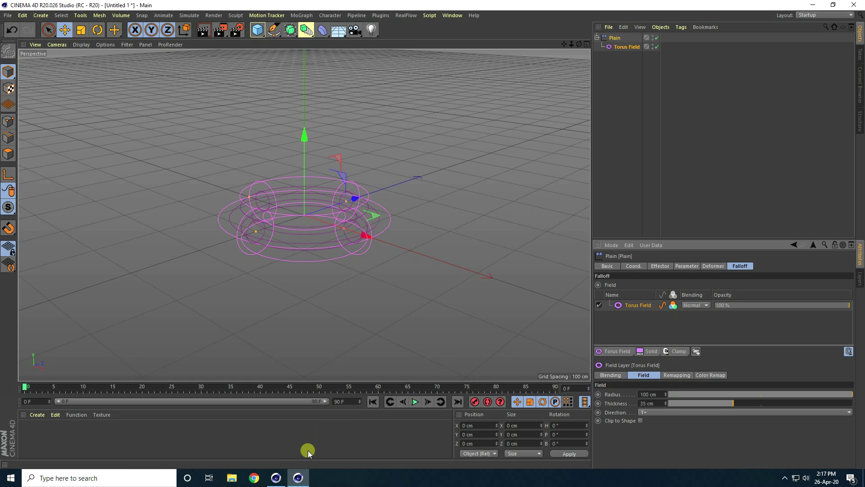
{"action": "left_click", "coordinate": [276, 478]}
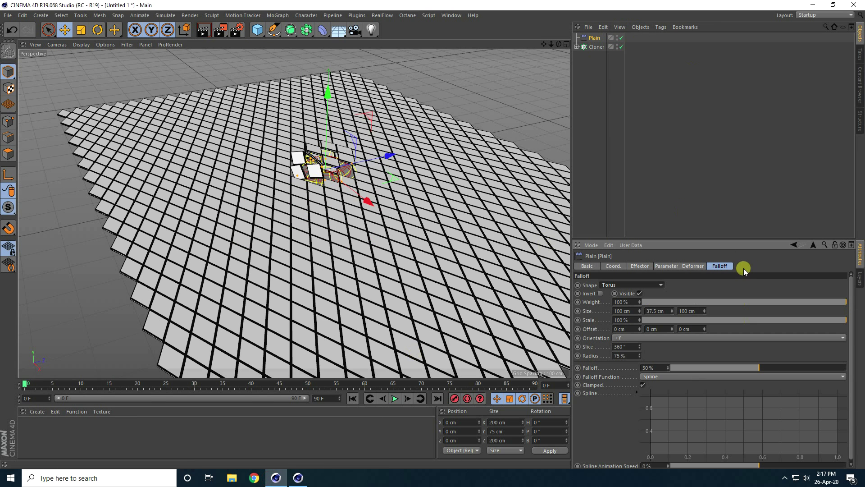
Close R20's updater and raise the tile scene's torus falloff to 100%
{"action": "left_click", "coordinate": [720, 265]}
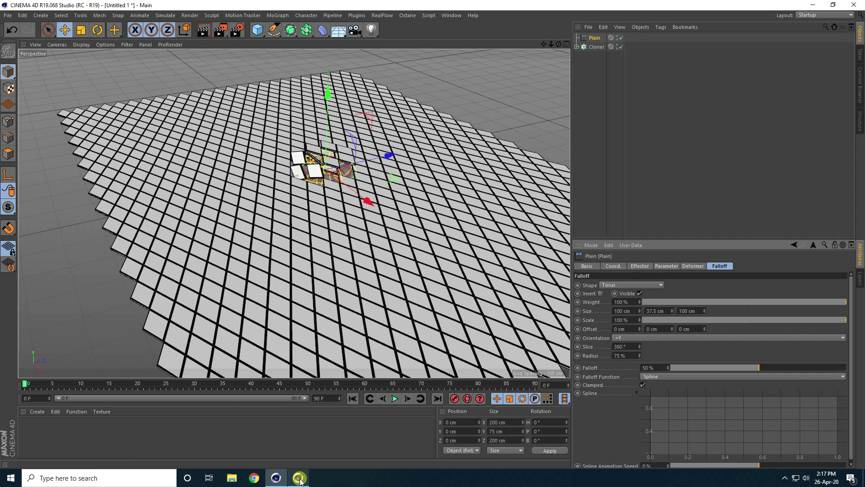
{"action": "left_click", "coordinate": [298, 478]}
{"action": "left_click", "coordinate": [589, 132]}
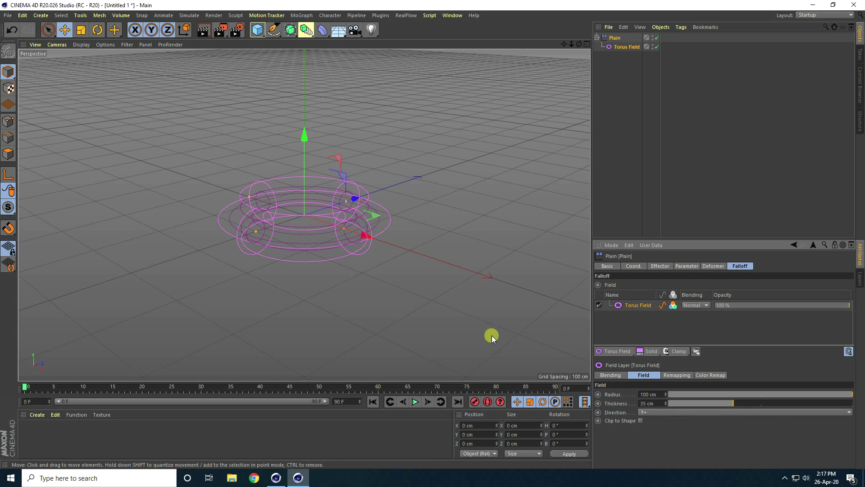
{"action": "left_click", "coordinate": [288, 480]}
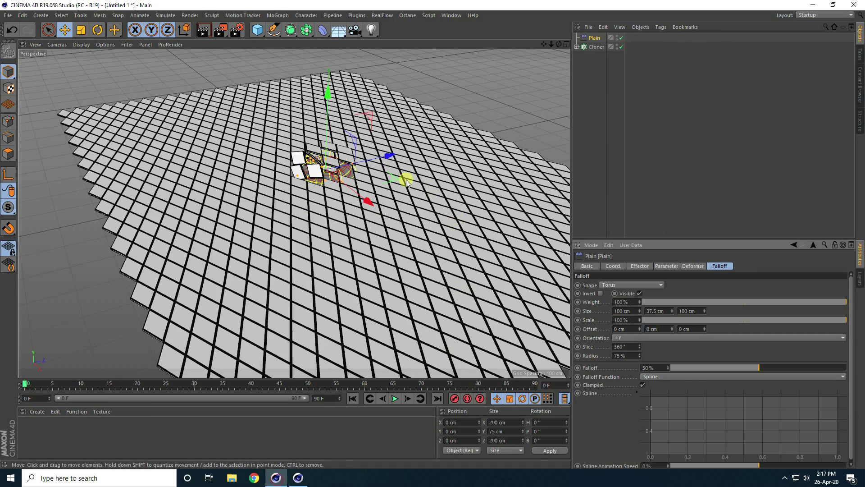
{"action": "left_click_drag", "start_coordinate": [356, 156], "coordinate": [348, 179], "text": "alt"}
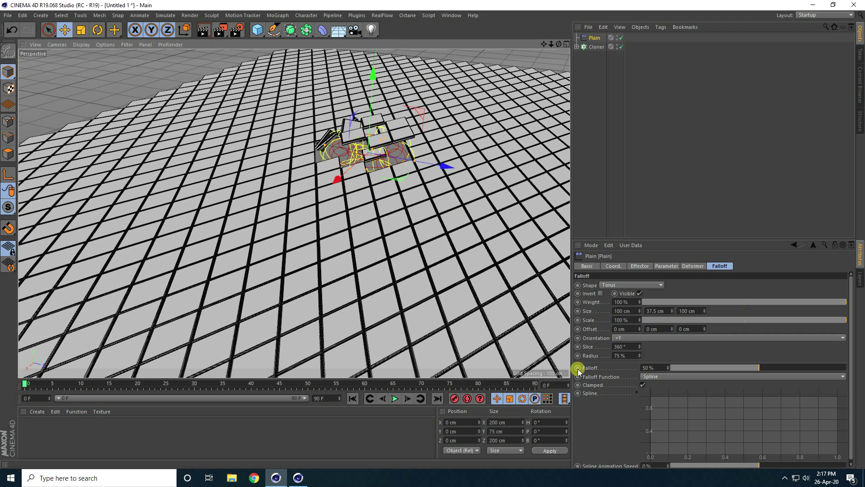
{"action": "left_click_drag", "start_coordinate": [745, 370], "coordinate": [861, 363]}
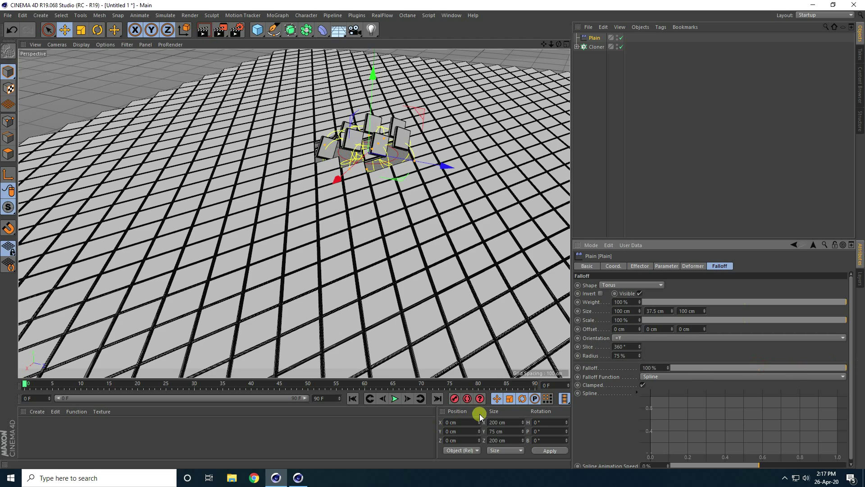
In R20, set the Torus Field Thickness to 50 cm
{"action": "left_click", "coordinate": [298, 478]}
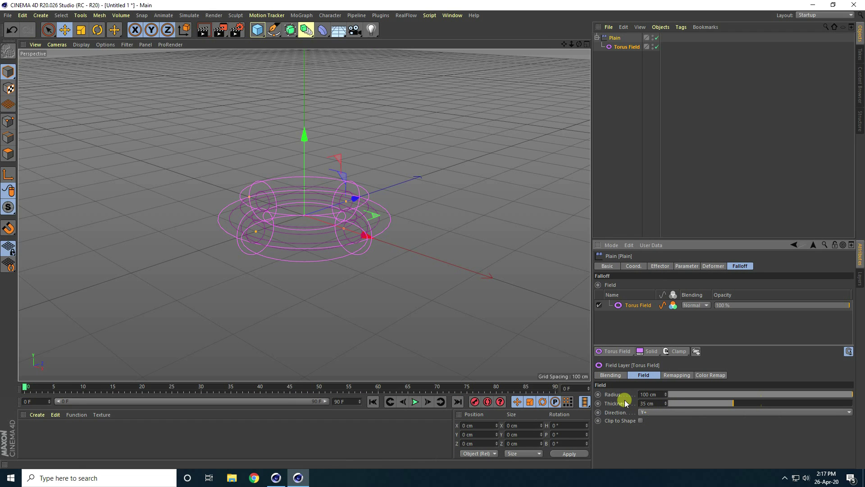
{"action": "left_click_drag", "start_coordinate": [723, 404], "coordinate": [761, 406]}
{"action": "left_click", "coordinate": [275, 481]}
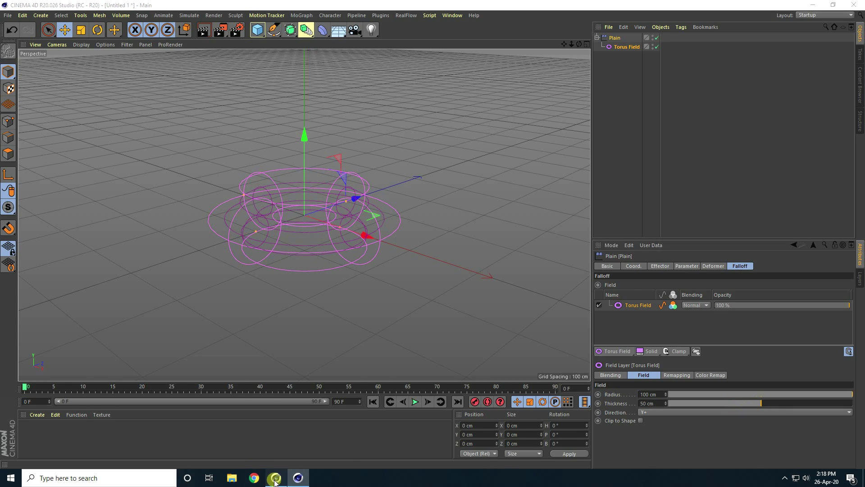
{"action": "left_click", "coordinate": [631, 311]}
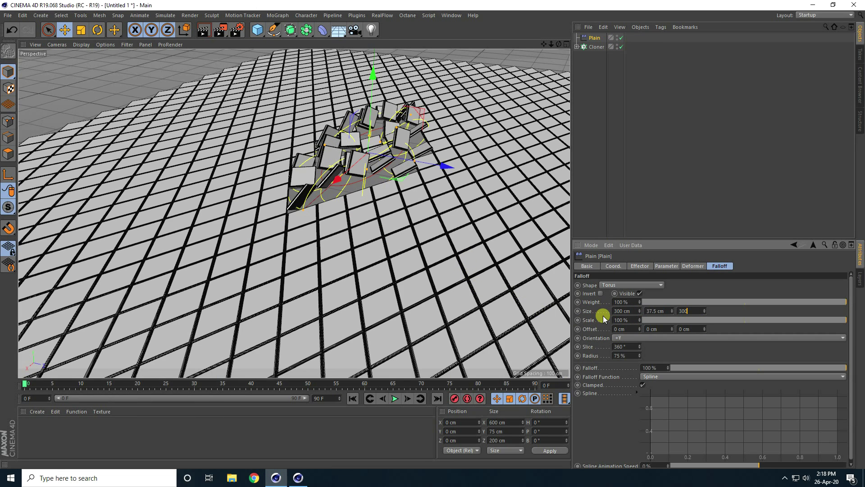
Enter 300 cm as the torus falloff's first Size value and inspect the ripple
{"action": "type", "text": "300"}
{"action": "key", "text": "Return"}
{"action": "left_click_drag", "start_coordinate": [404, 175], "coordinate": [377, 197], "text": "alt"}
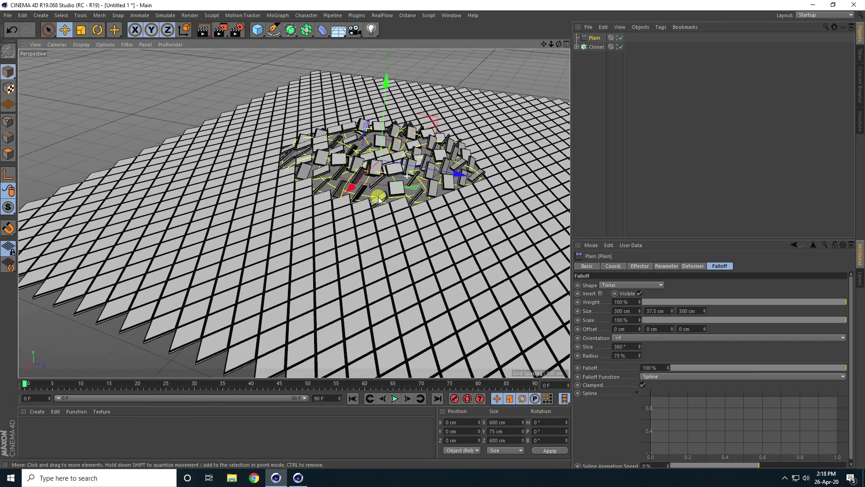
{"action": "left_click_drag", "start_coordinate": [450, 207], "coordinate": [356, 237], "text": "alt"}
{"action": "middle_click_drag", "start_coordinate": [356, 238], "coordinate": [348, 178], "text": "alt"}
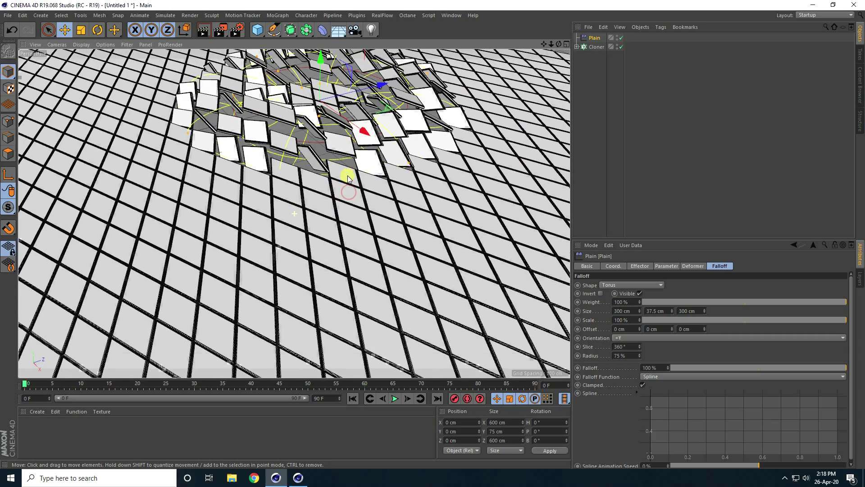
{"action": "scroll", "coordinate": [340, 180], "scroll_direction": "down", "scroll_amount": 3}
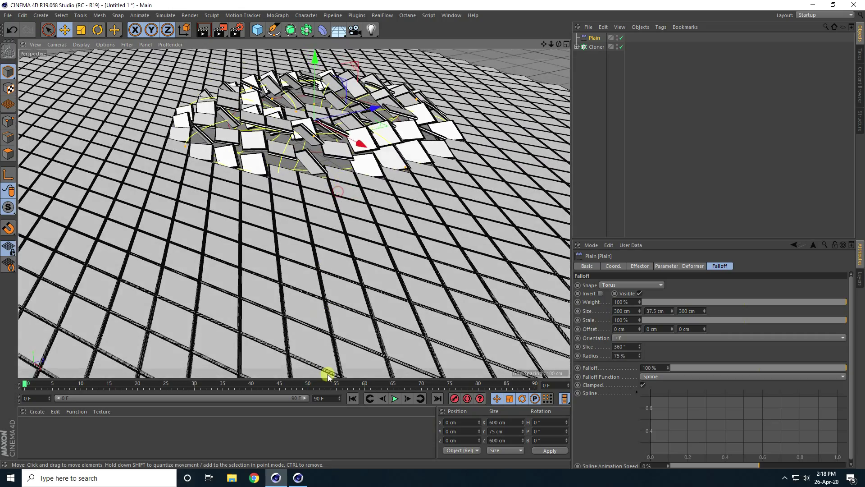
Extend the animation end frame and visible timeline to 220 frames
{"action": "left_click", "coordinate": [321, 399]}
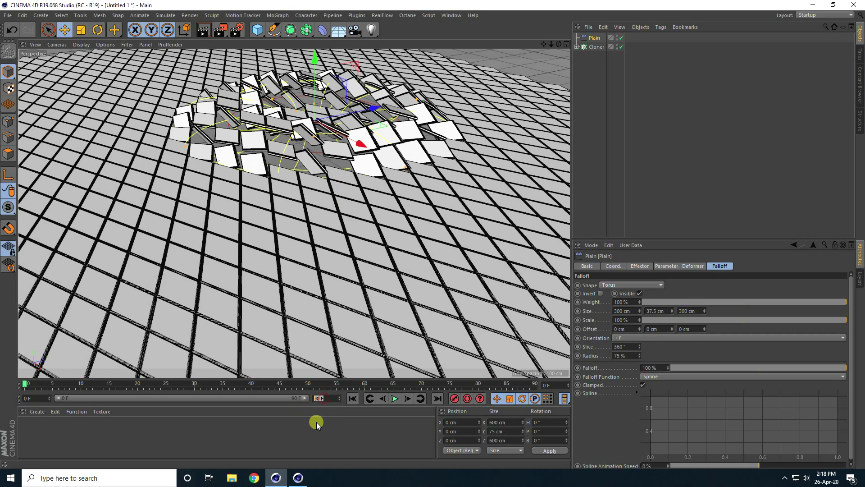
{"action": "type", "text": "220"}
{"action": "key", "text": "Return"}
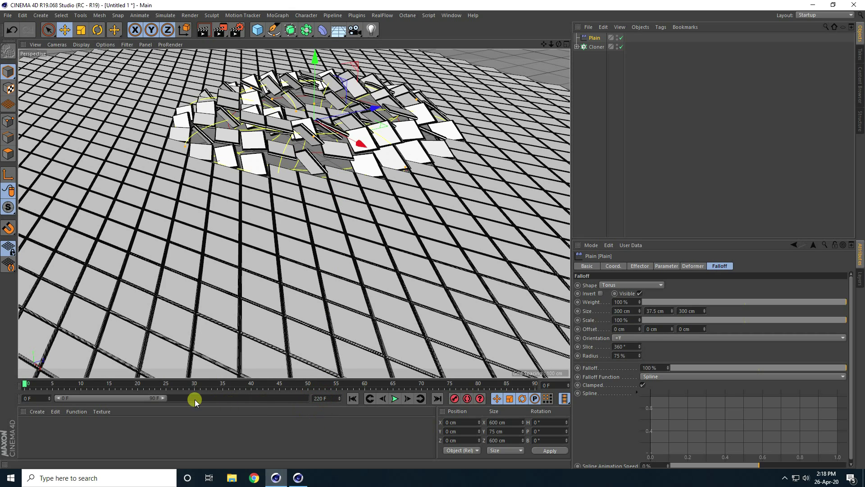
{"action": "left_click_drag", "start_coordinate": [164, 399], "coordinate": [338, 402]}
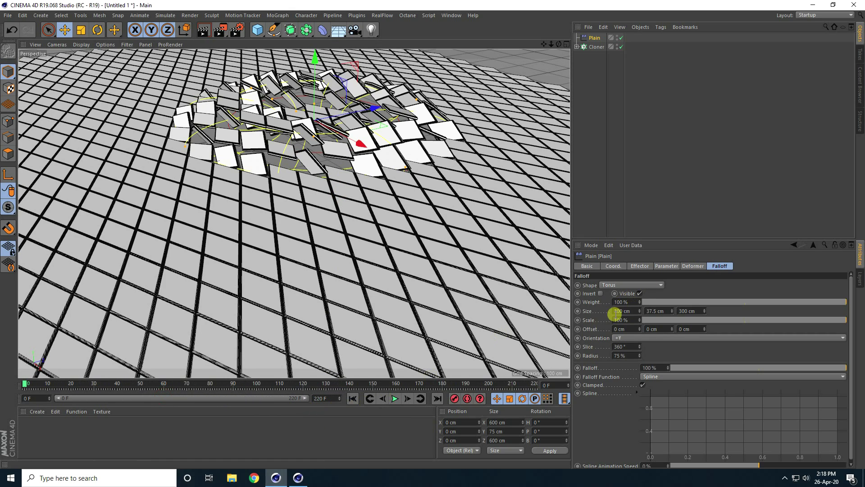
{"action": "double_click", "coordinate": [622, 320]}
Set the falloff Scale to 0% and keyframe it at frame 0
{"action": "type", "text": "0"}
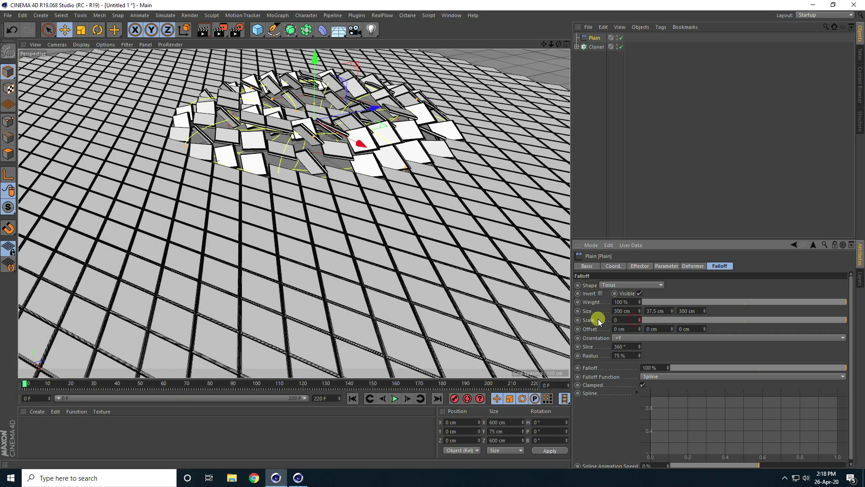
{"action": "key", "text": "Return"}
{"action": "left_click", "coordinate": [578, 320], "text": "ctrl"}
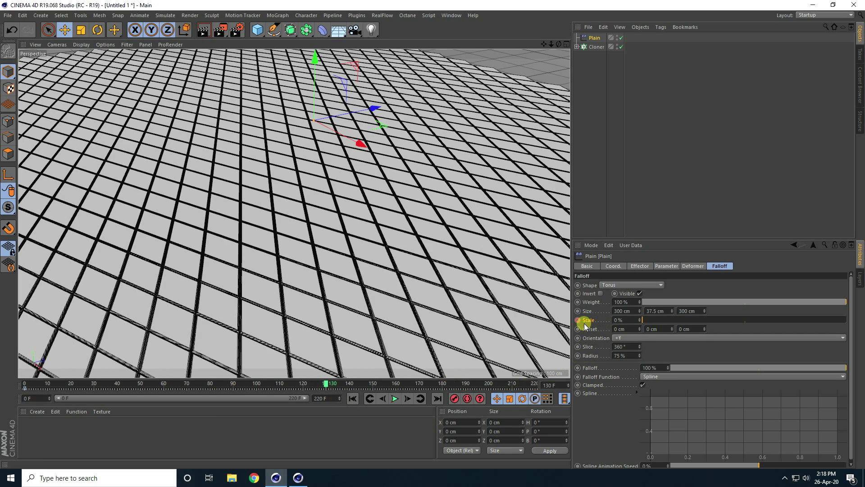
Raise the falloff Scale to 1200% at frame 130, then replay the ripple from frame 0
{"action": "double_click", "coordinate": [630, 319]}
{"action": "type", "text": "1000"}
{"action": "key", "text": "Return"}
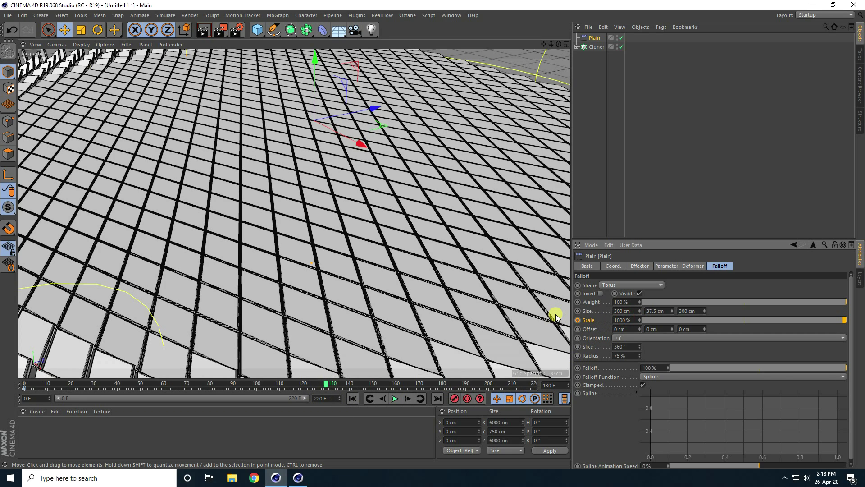
{"action": "double_click", "coordinate": [631, 319]}
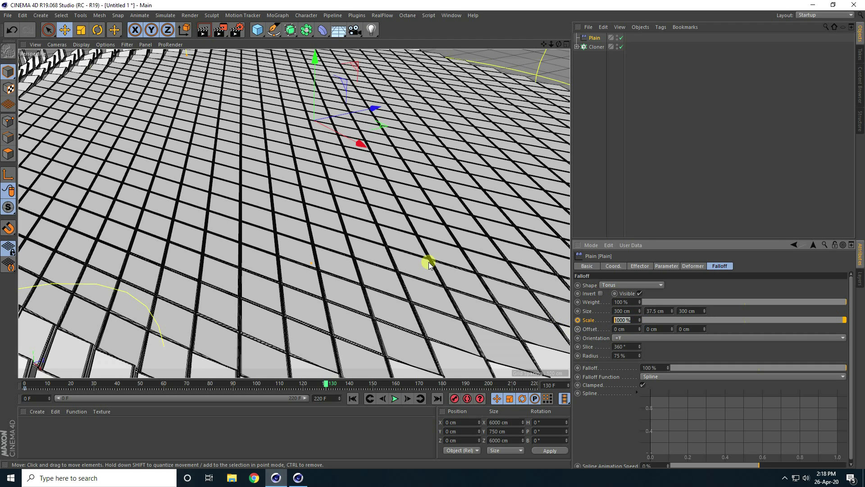
{"action": "scroll", "coordinate": [336, 222], "scroll_direction": "down", "scroll_amount": 4}
{"action": "scroll", "coordinate": [249, 202], "scroll_direction": "down", "scroll_amount": 1}
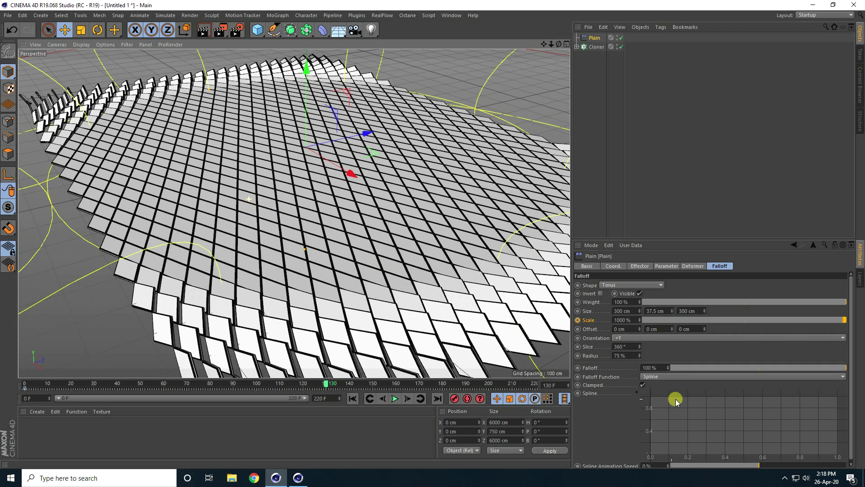
{"action": "double_click", "coordinate": [629, 319]}
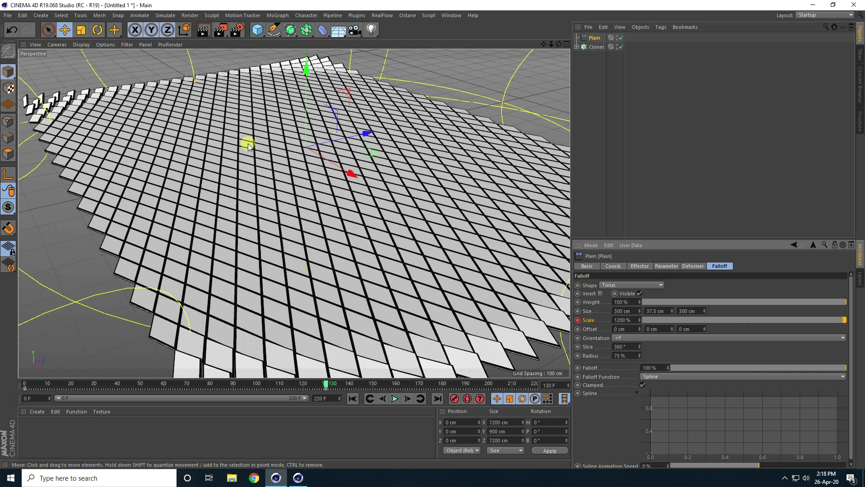
{"action": "left_click", "coordinate": [353, 398]}
{"action": "left_click", "coordinate": [395, 398]}
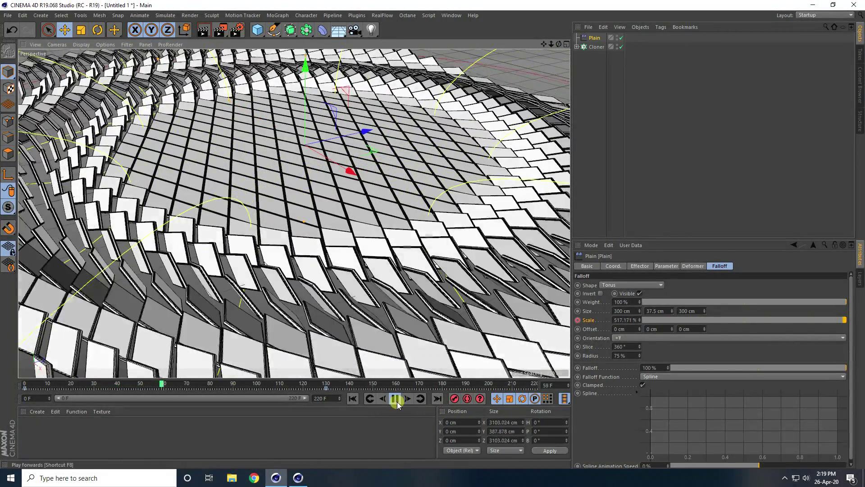
{"action": "left_click", "coordinate": [397, 402]}
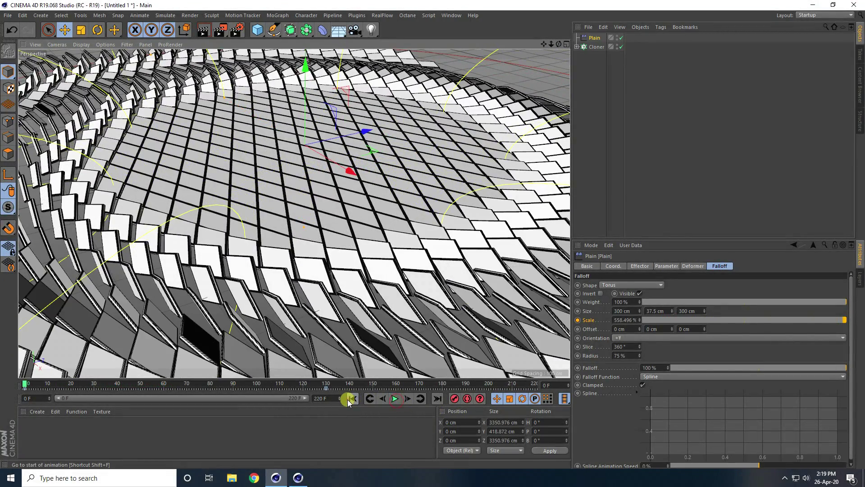
{"action": "left_click", "coordinate": [350, 401]}
{"action": "left_click", "coordinate": [394, 399]}
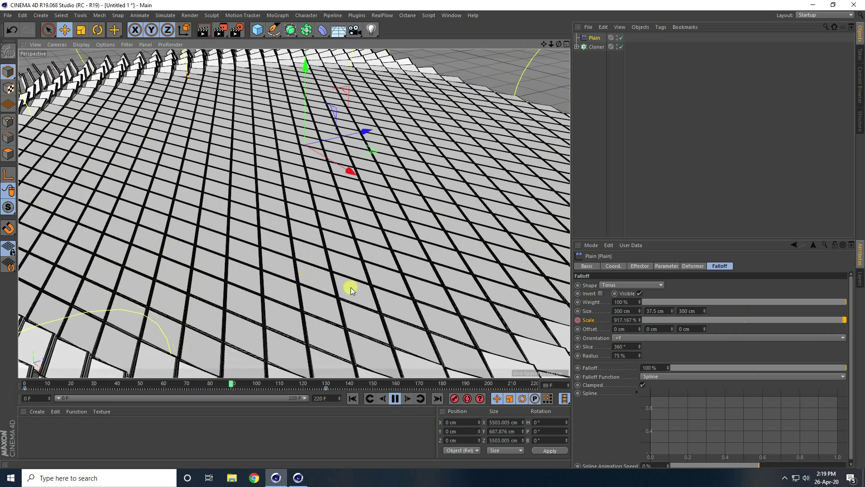
{"action": "left_click", "coordinate": [395, 398]}
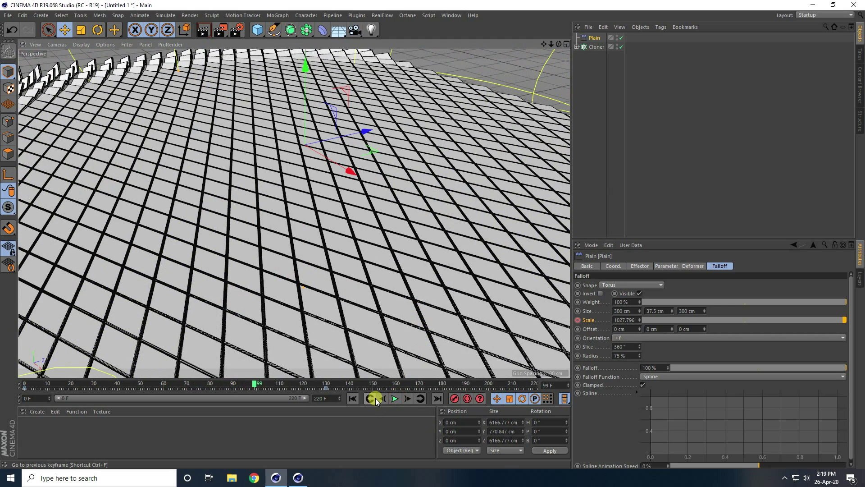
Add a Delay effector to the selected Cloner from the MoGraph menu
{"action": "left_click", "coordinate": [596, 47]}
{"action": "left_click", "coordinate": [278, 15]}
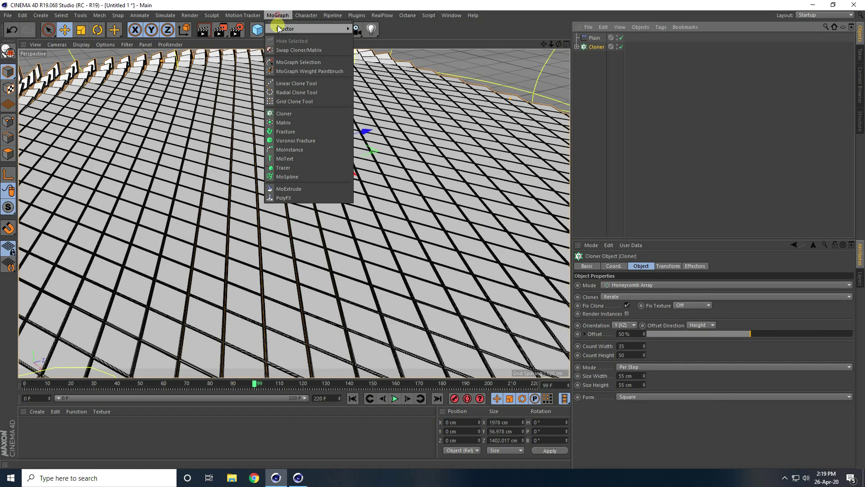
{"action": "mouse_move", "coordinate": [321, 28]}
{"action": "left_click", "coordinate": [368, 62]}
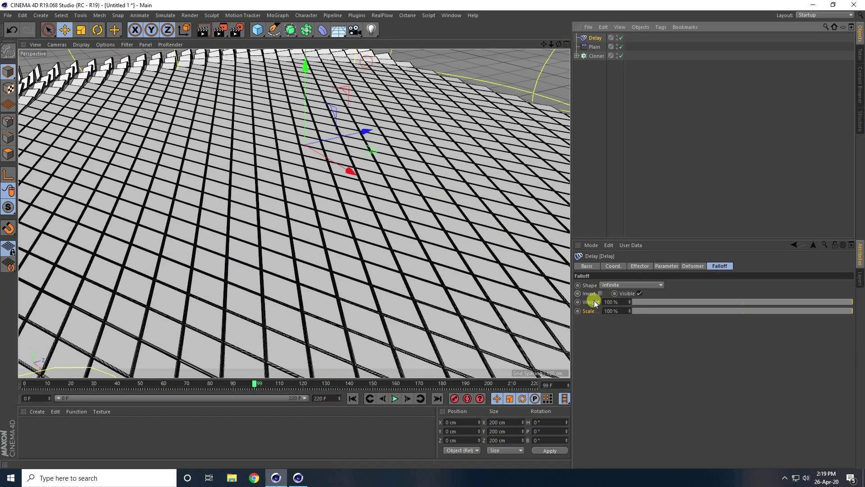
Set the Delay effector to Spring mode with 70% Strength
{"action": "left_click", "coordinate": [640, 266]}
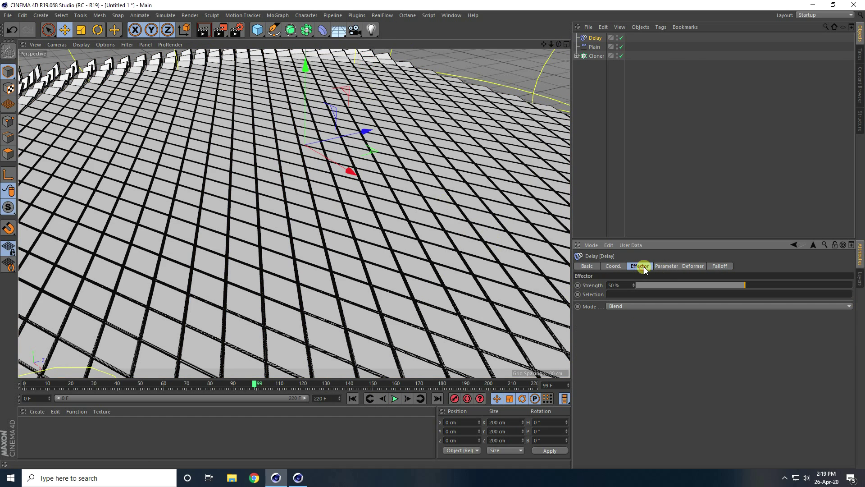
{"action": "left_click", "coordinate": [618, 307]}
{"action": "left_click", "coordinate": [618, 333]}
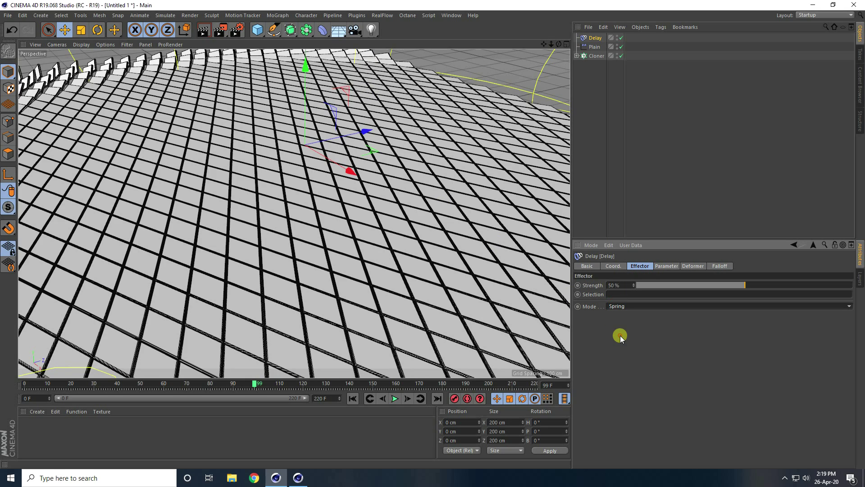
{"action": "left_click", "coordinate": [628, 286]}
{"action": "type", "text": "70"}
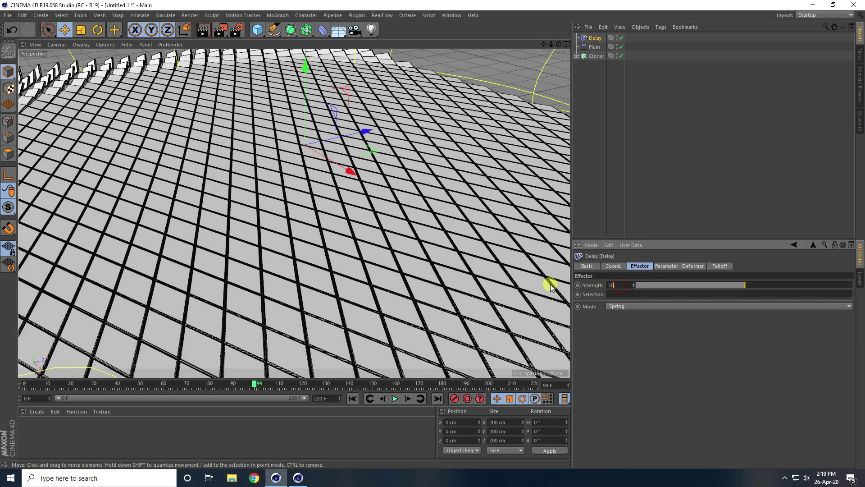
{"action": "key", "text": "Return"}
Play the animation from frame 0 to watch the tiles bounce, then stop playback
{"action": "left_click", "coordinate": [353, 399]}
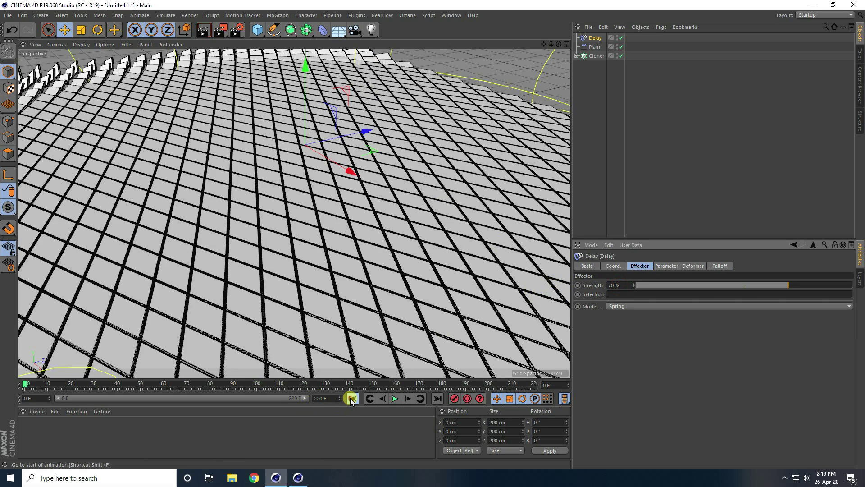
{"action": "left_click", "coordinate": [394, 398]}
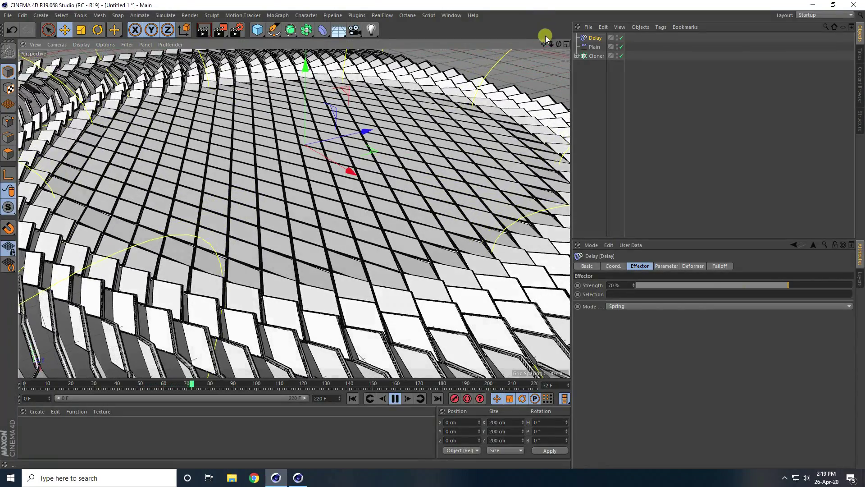
{"action": "left_click_drag", "start_coordinate": [436, 227], "coordinate": [433, 236], "text": "alt"}
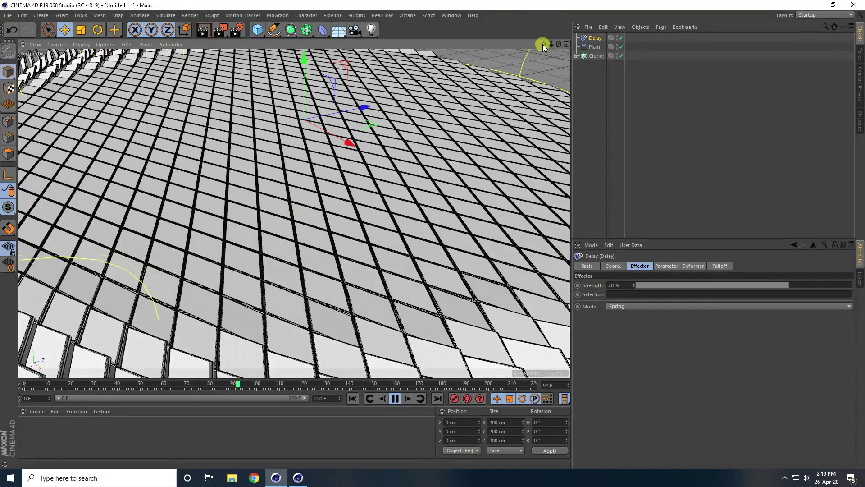
{"action": "left_click", "coordinate": [352, 398]}
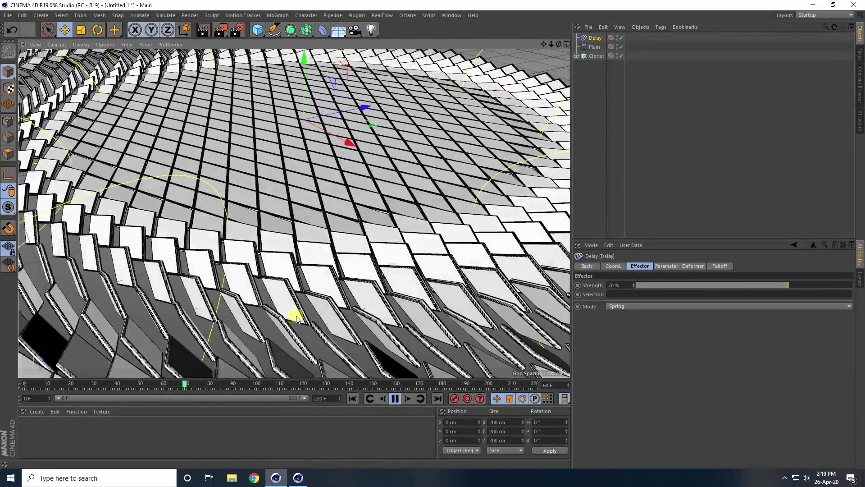
{"action": "left_click", "coordinate": [393, 399]}
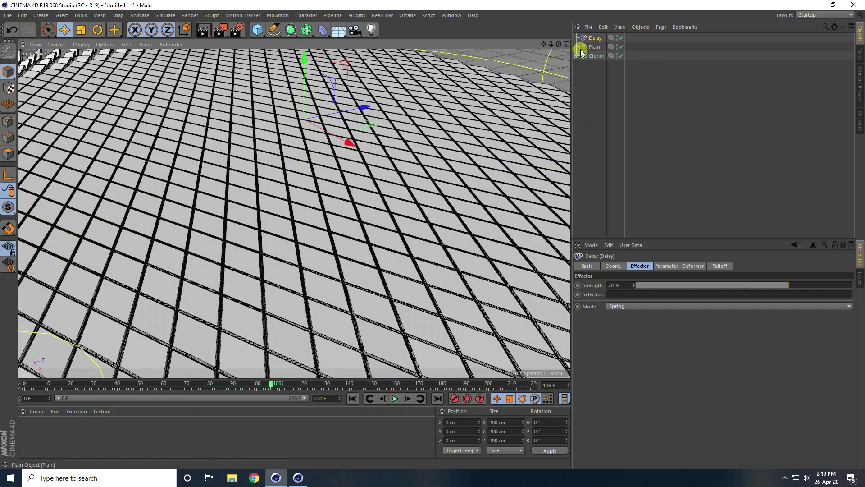
Duplicate the Plain effector with copy and paste to create Plain.1
{"action": "left_click", "coordinate": [595, 46]}
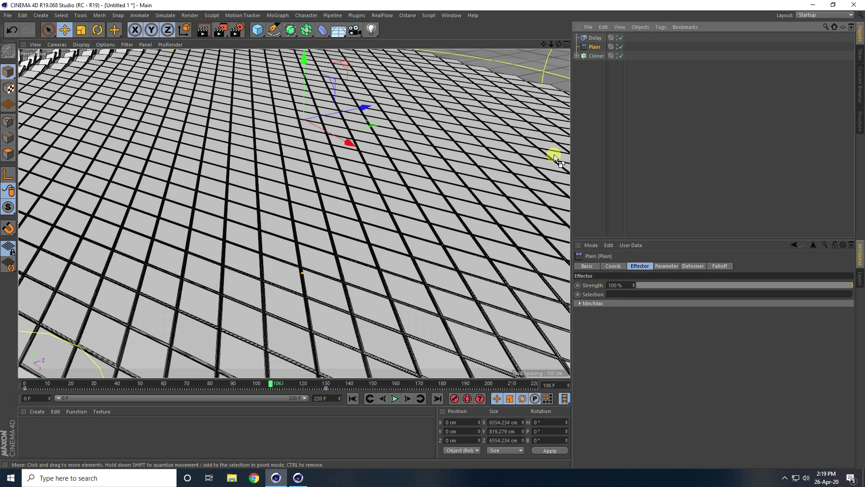
{"action": "key", "text": "ctrl+c"}
{"action": "key", "text": "ctrl+v"}
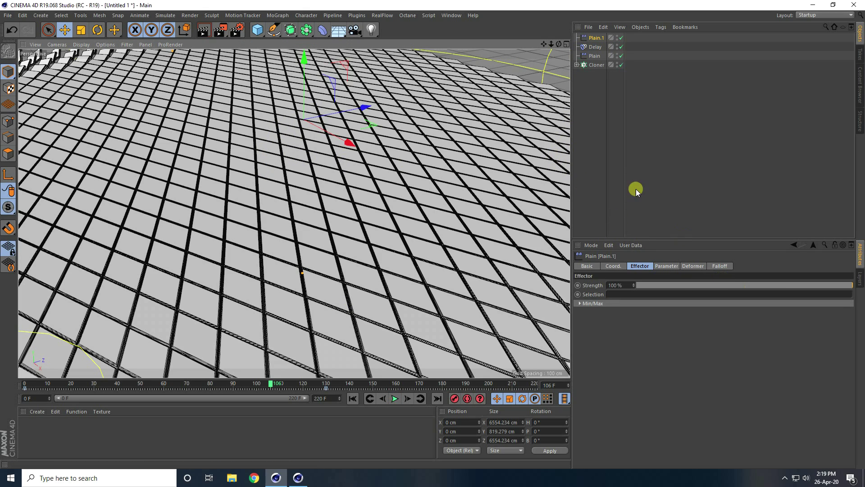
Add Plain.1 to the Cloner's Effectors list alongside Plain and Delay
{"action": "left_click", "coordinate": [597, 65]}
{"action": "left_click", "coordinate": [695, 266]}
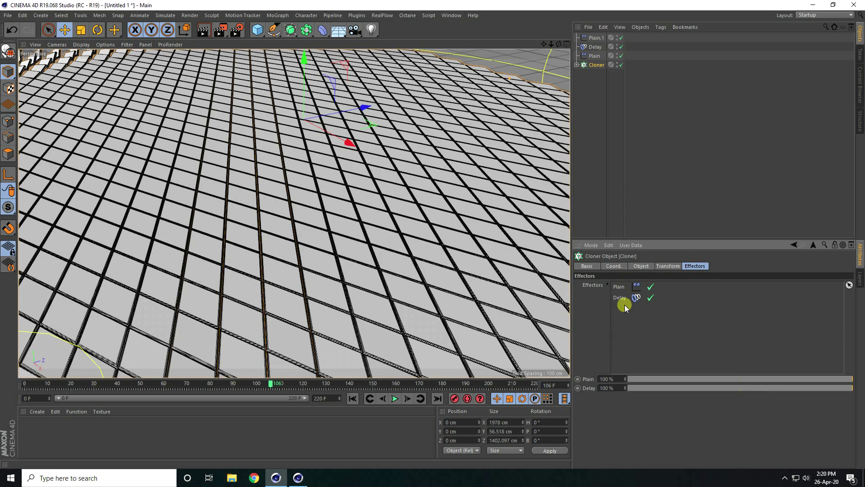
{"action": "mouse_move", "coordinate": [598, 41]}
{"action": "left_mouse_down"}
{"action": "mouse_move", "coordinate": [588, 41]}
{"action": "mouse_move", "coordinate": [621, 298]}
{"action": "left_mouse_up"}
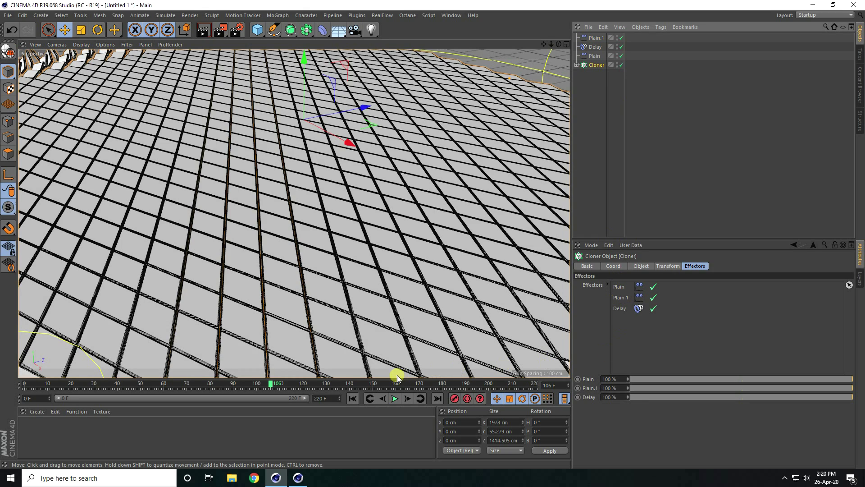
{"action": "left_click", "coordinate": [595, 38]}
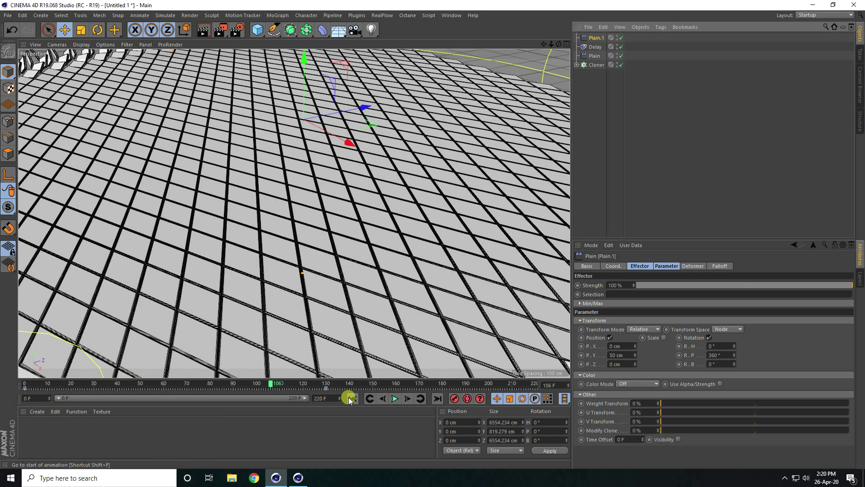
{"action": "left_click", "coordinate": [451, 15]}
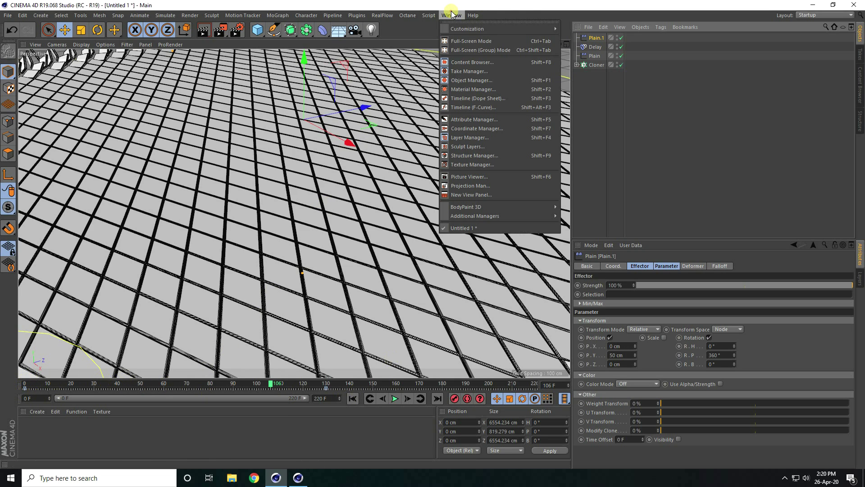
Shift Plain.1's F-curve keys to run from about frame 86 to 216, then play from frame 0
{"action": "left_click", "coordinate": [475, 107]}
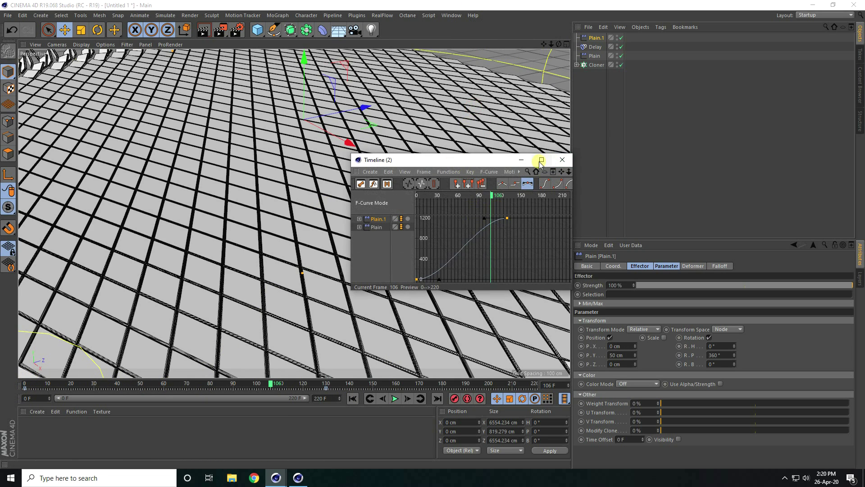
{"action": "left_click", "coordinate": [542, 160]}
{"action": "key", "text": "h"}
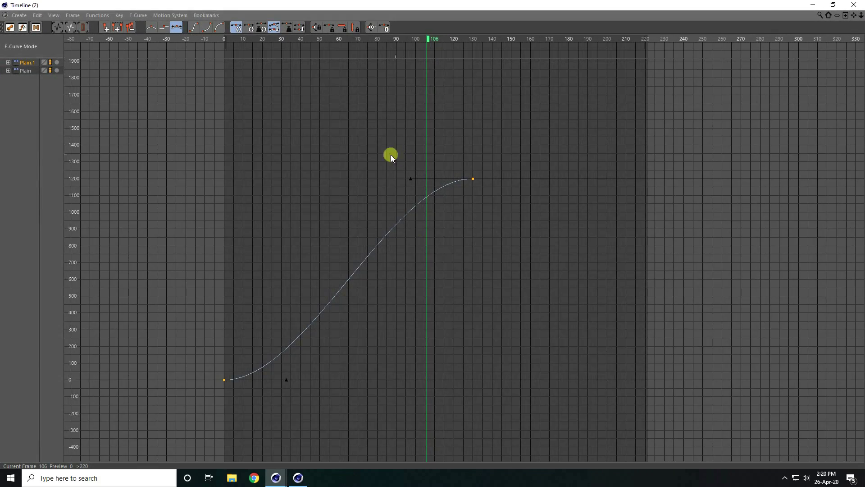
{"action": "left_click_drag", "start_coordinate": [136, 147], "coordinate": [630, 403]}
{"action": "left_click_drag", "start_coordinate": [422, 41], "coordinate": [396, 45]}
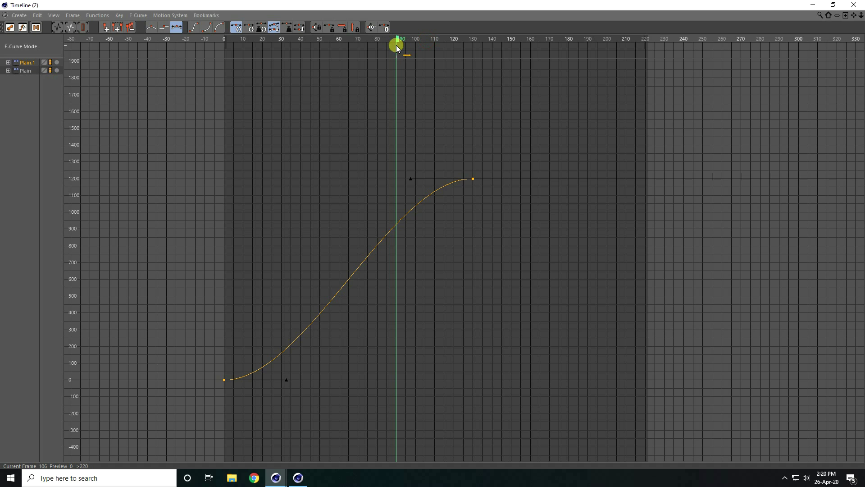
{"action": "left_click_drag", "start_coordinate": [224, 386], "coordinate": [398, 374]}
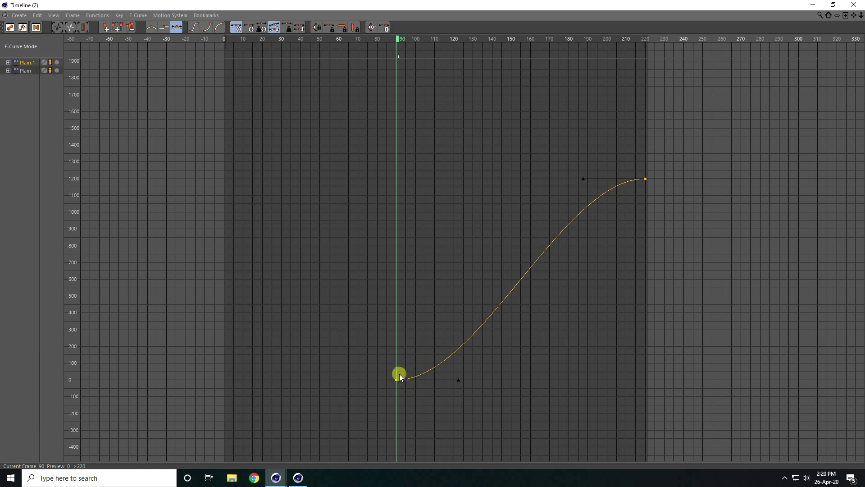
{"action": "left_click", "coordinate": [847, 5]}
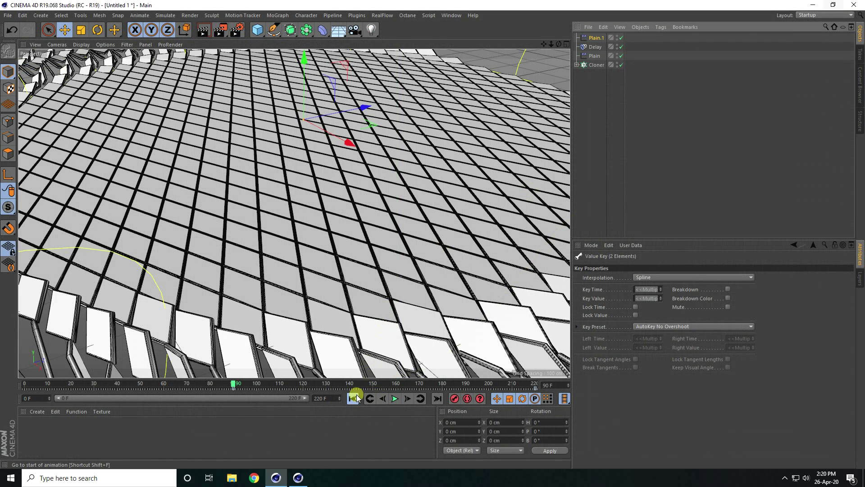
{"action": "left_click", "coordinate": [353, 398]}
{"action": "left_click", "coordinate": [395, 398]}
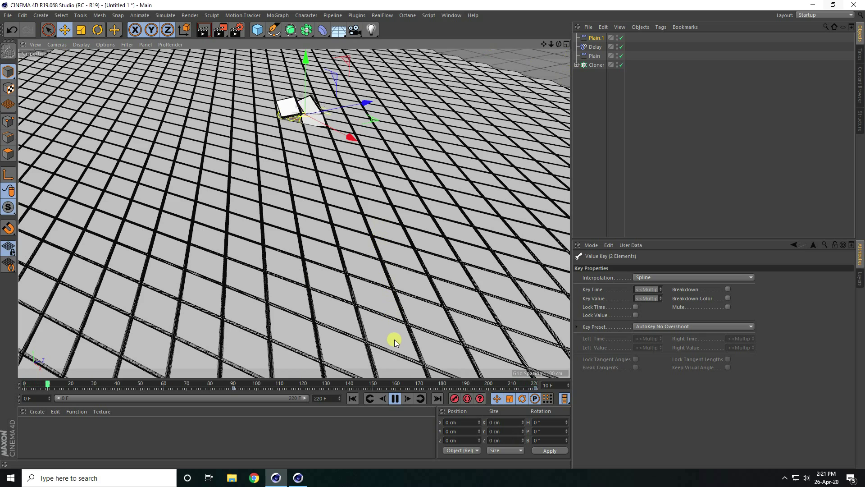
Load the materials from mograph scene 19 and apply the gold Ring material to the Cloner
{"action": "left_click", "coordinate": [395, 398]}
{"action": "left_click", "coordinate": [37, 412]}
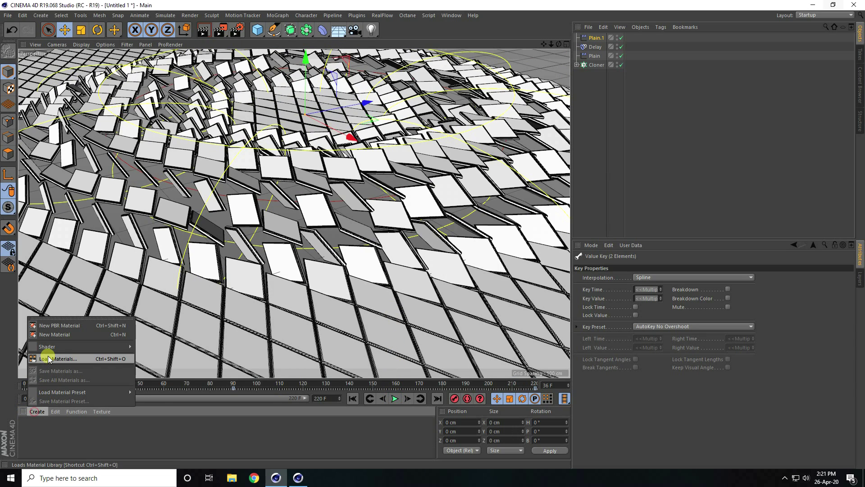
{"action": "left_click", "coordinate": [49, 360]}
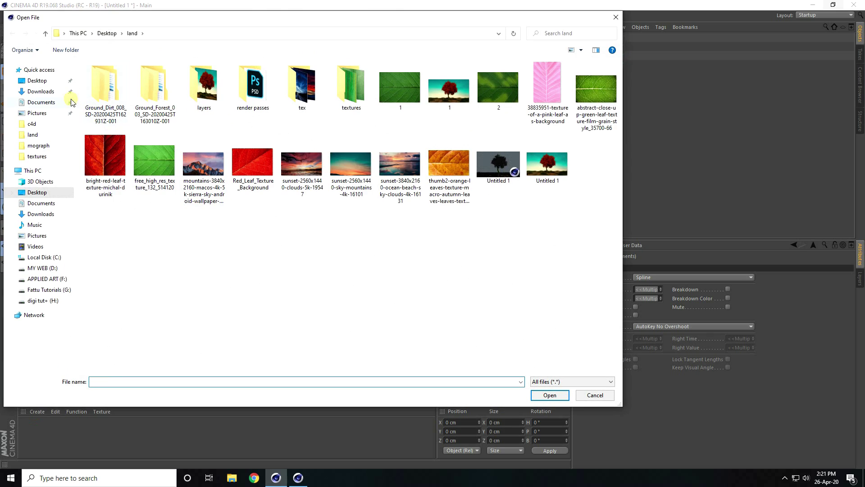
{"action": "left_click", "coordinate": [39, 145]}
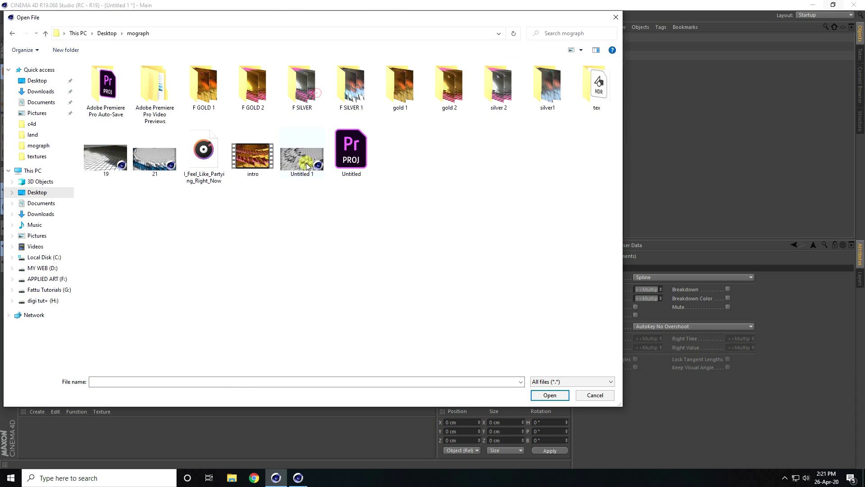
{"action": "left_click", "coordinate": [97, 170]}
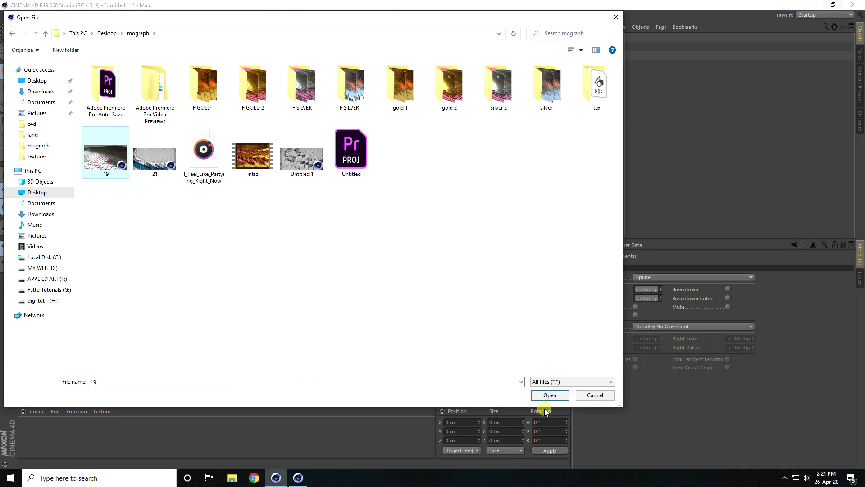
{"action": "left_click", "coordinate": [550, 395]}
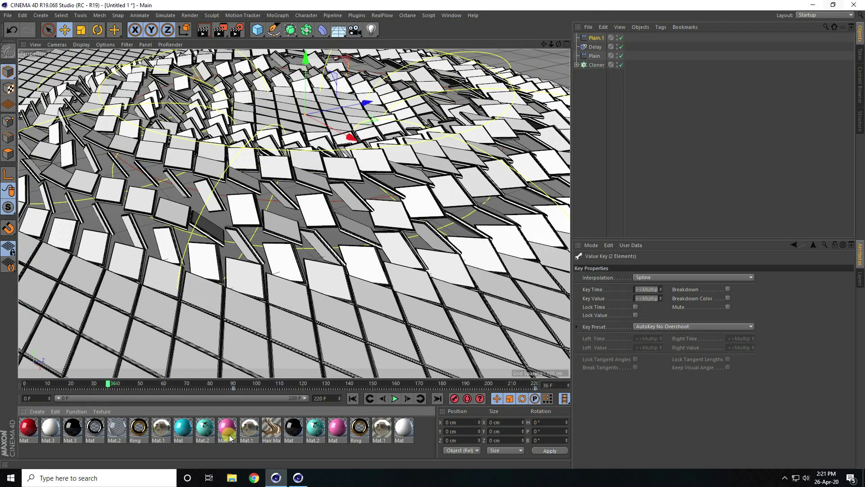
{"action": "left_click_drag", "start_coordinate": [139, 434], "coordinate": [600, 66]}
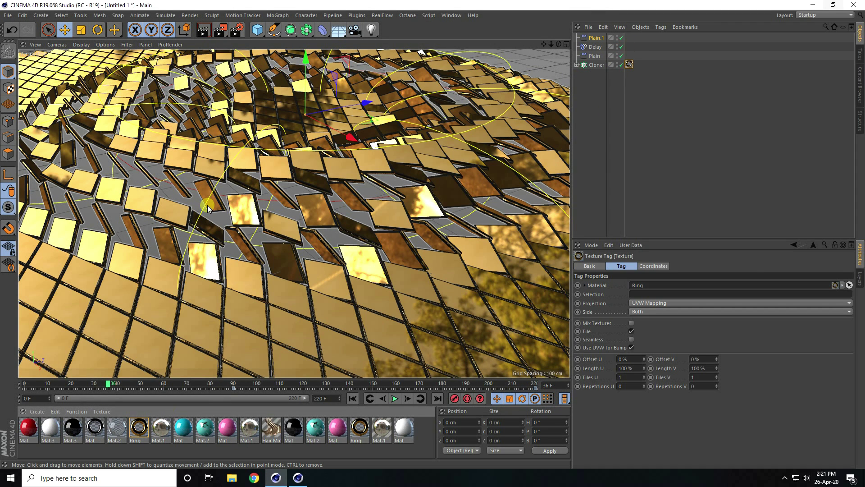
Add a Sky object from the Floor flyout and drop Mat.1 onto it
{"action": "left_click", "coordinate": [340, 32]}
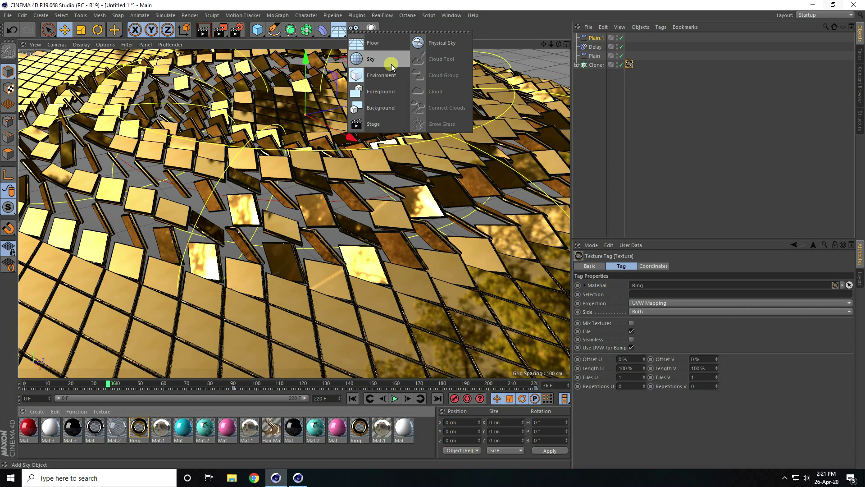
{"action": "left_click", "coordinate": [391, 63]}
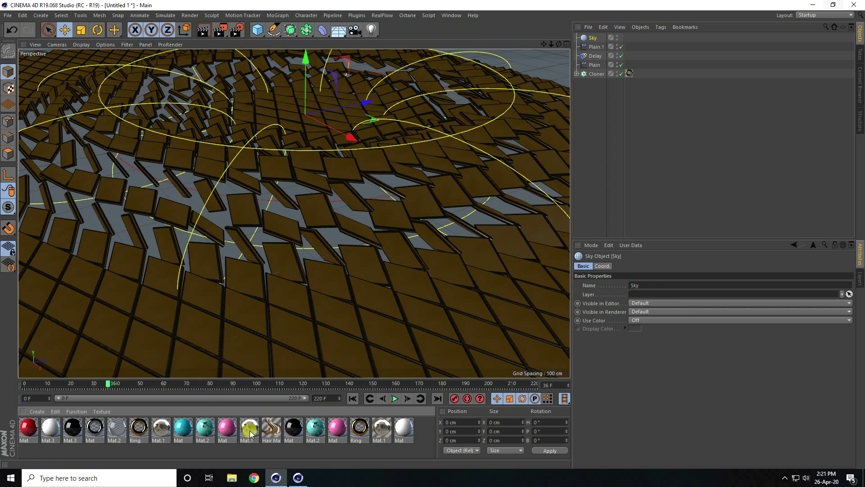
{"action": "left_click_drag", "start_coordinate": [519, 211], "coordinate": [605, 38]}
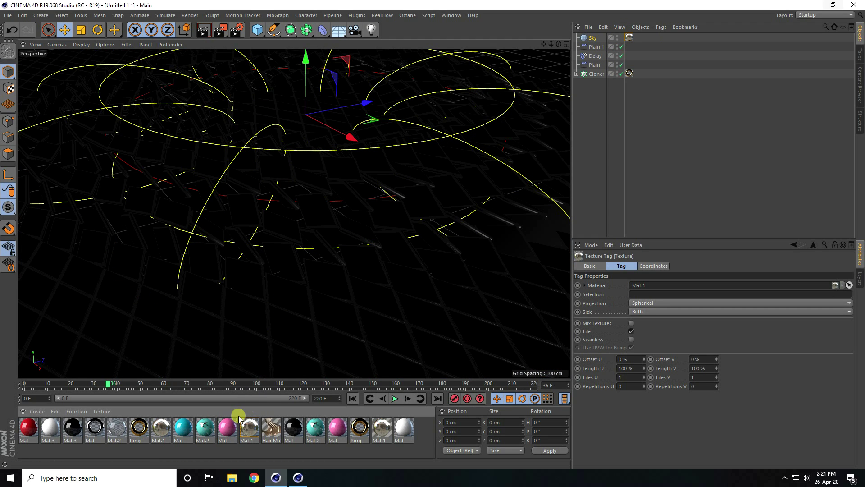
Load tex/Hdri Images.hdr as Mat.1's Luminance texture and close the Material Editor
{"action": "double_click", "coordinate": [250, 428]}
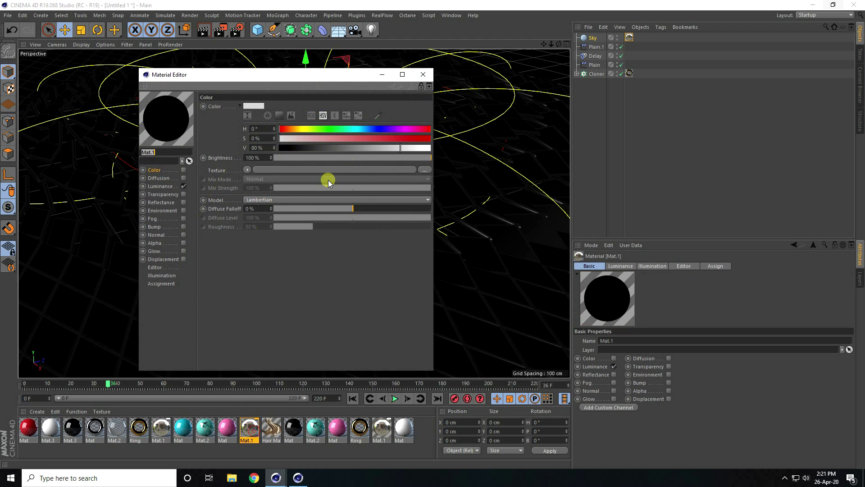
{"action": "left_click", "coordinate": [158, 187]}
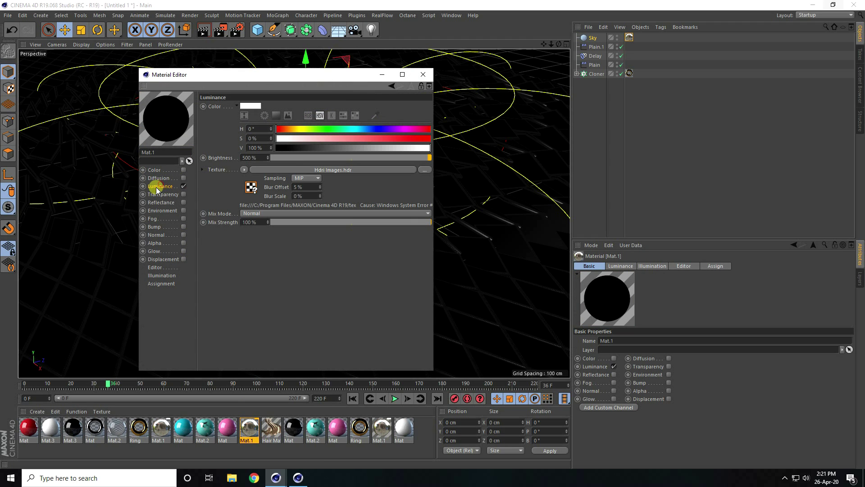
{"action": "left_click", "coordinate": [420, 171]}
{"action": "left_click", "coordinate": [178, 141]}
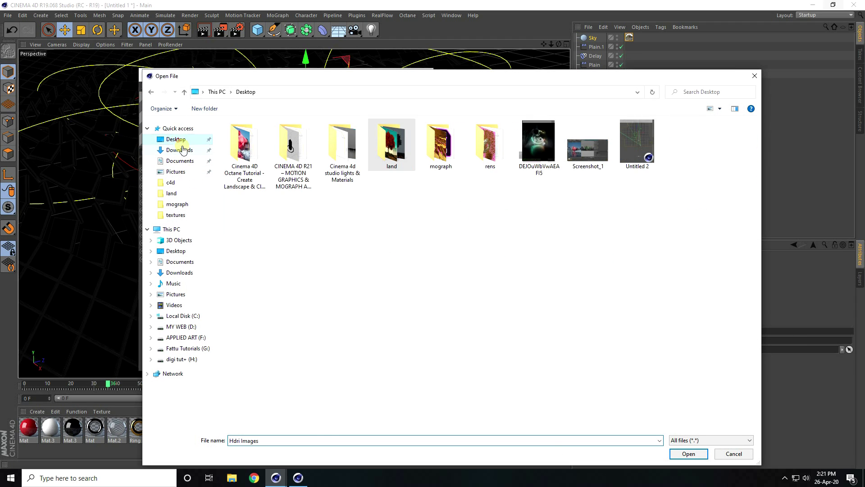
{"action": "double_click", "coordinate": [342, 148]}
{"action": "double_click", "coordinate": [249, 134]}
{"action": "left_click", "coordinate": [251, 158]}
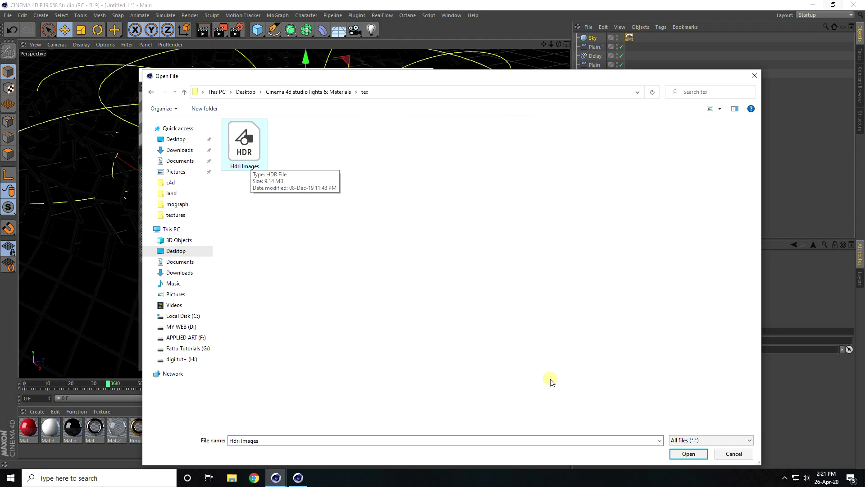
{"action": "left_click", "coordinate": [689, 453]}
{"action": "left_click", "coordinate": [447, 270]}
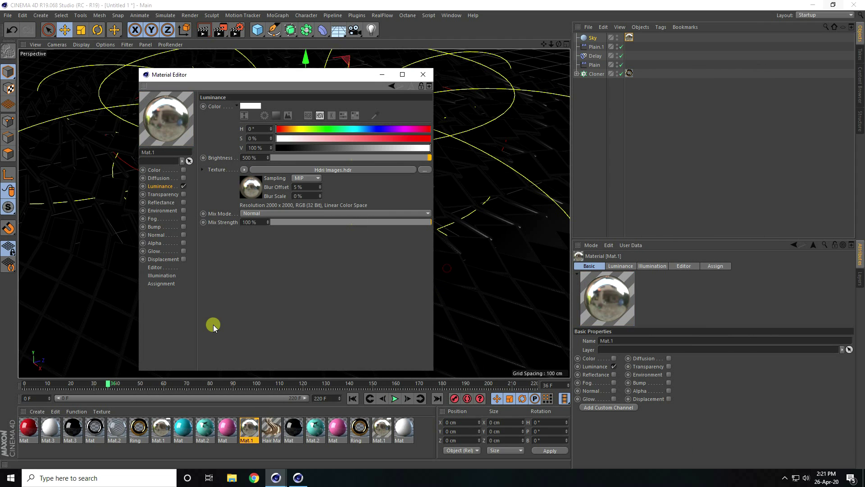
{"action": "left_click", "coordinate": [421, 75]}
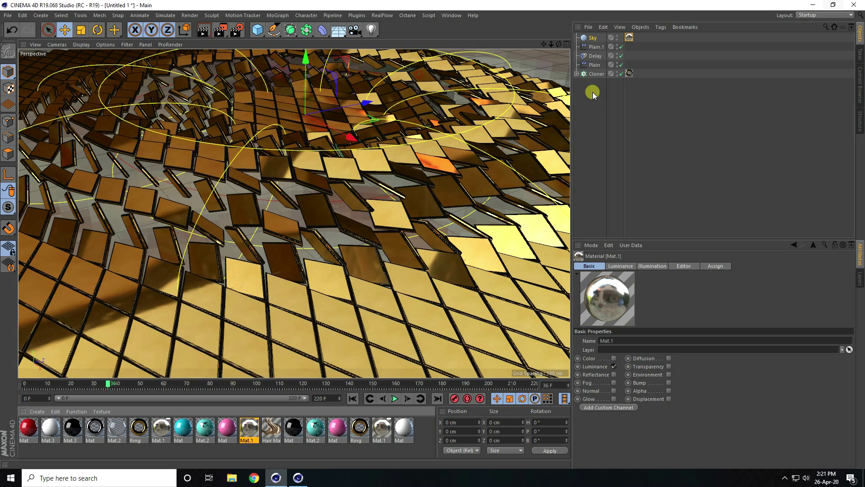
Give the Sky a Compositing tag with camera visibility turned off
{"action": "right_click", "coordinate": [590, 40]}
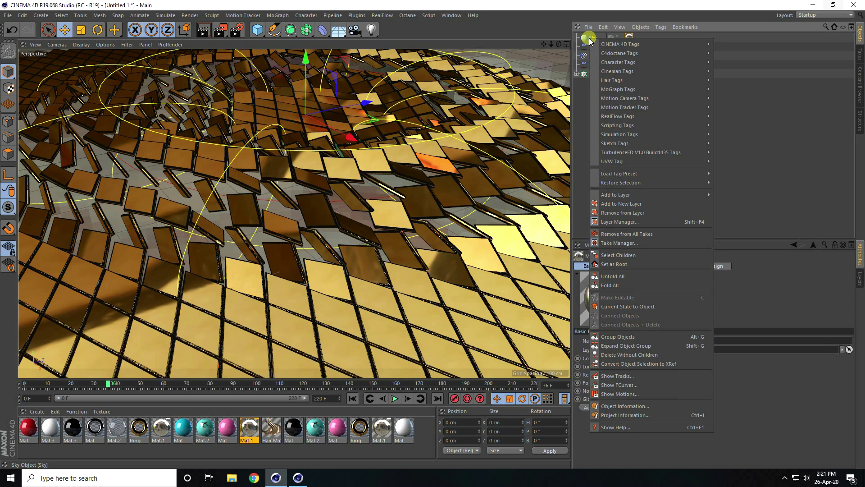
{"action": "mouse_move", "coordinate": [628, 44]}
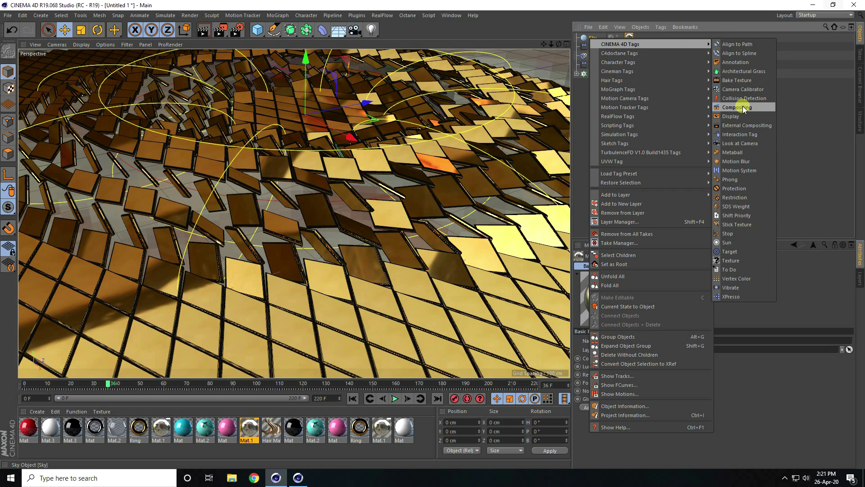
{"action": "left_click", "coordinate": [737, 107]}
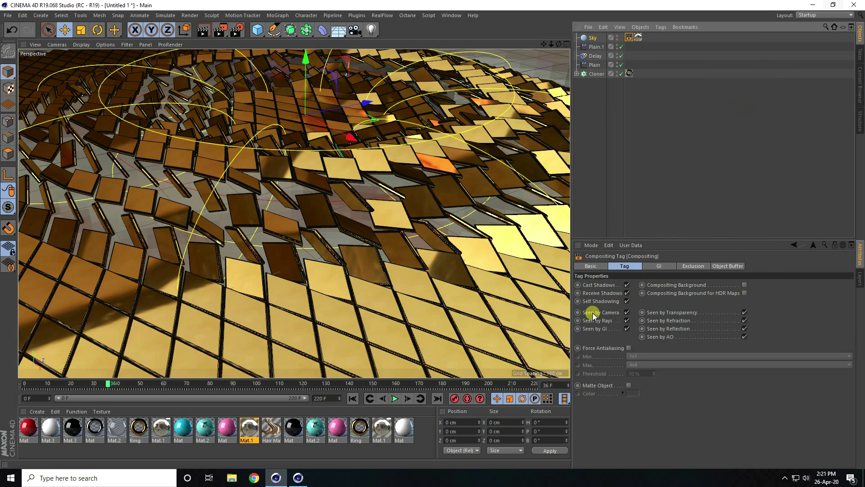
{"action": "left_click", "coordinate": [628, 312]}
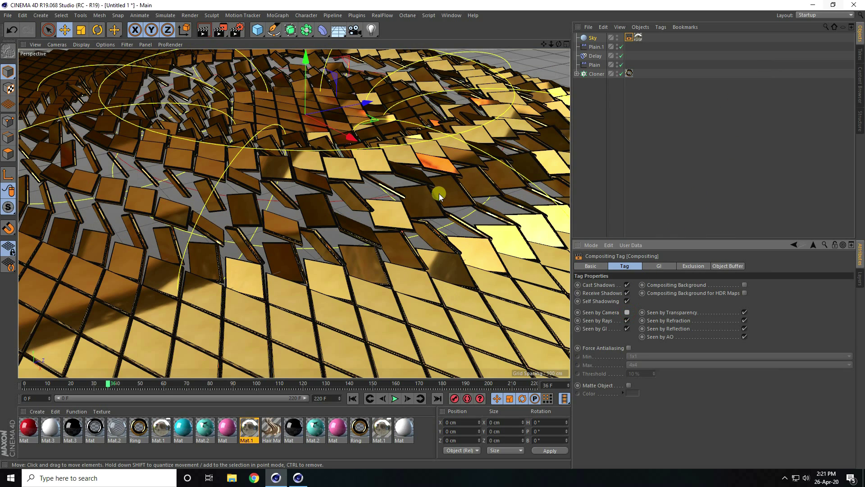
Add a Background object and apply the Mat material to it
{"action": "left_click", "coordinate": [338, 31]}
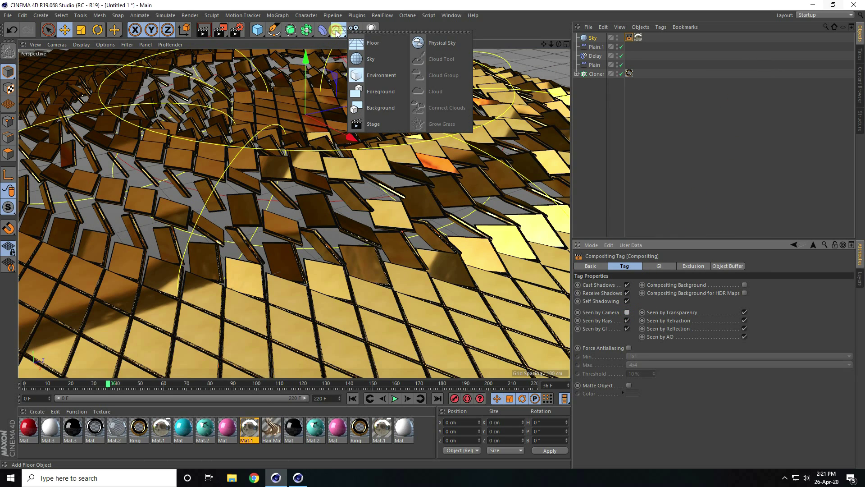
{"action": "left_click", "coordinate": [373, 108]}
{"action": "left_click_drag", "start_coordinate": [229, 430], "coordinate": [603, 38]}
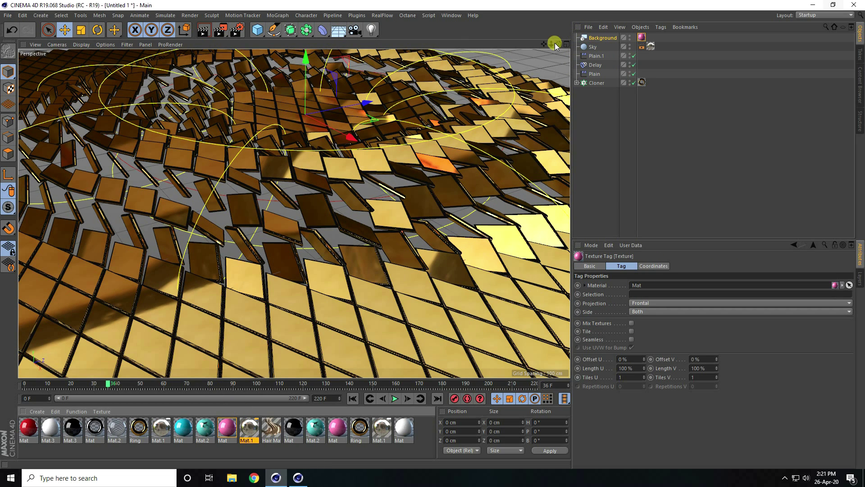
Reframe the perspective view over the gold tiles and render a viewport preview
{"action": "left_click_drag", "start_coordinate": [544, 43], "coordinate": [432, 234]}
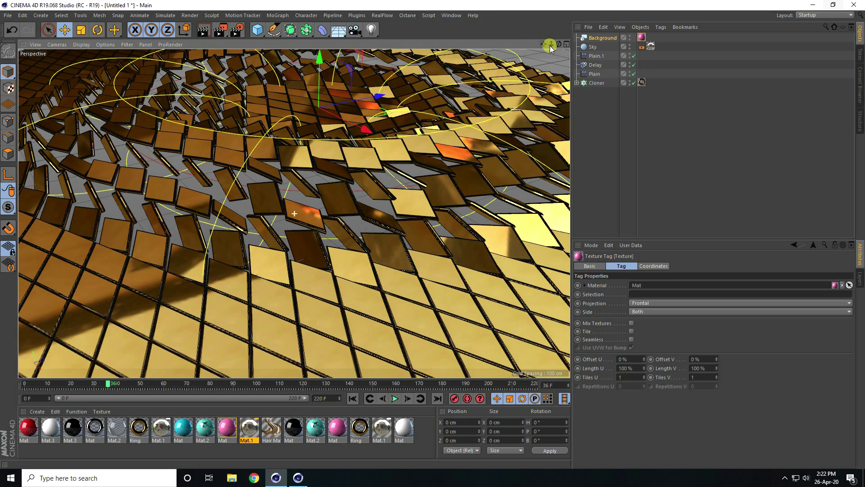
{"action": "left_click_drag", "start_coordinate": [559, 43], "coordinate": [432, 234]}
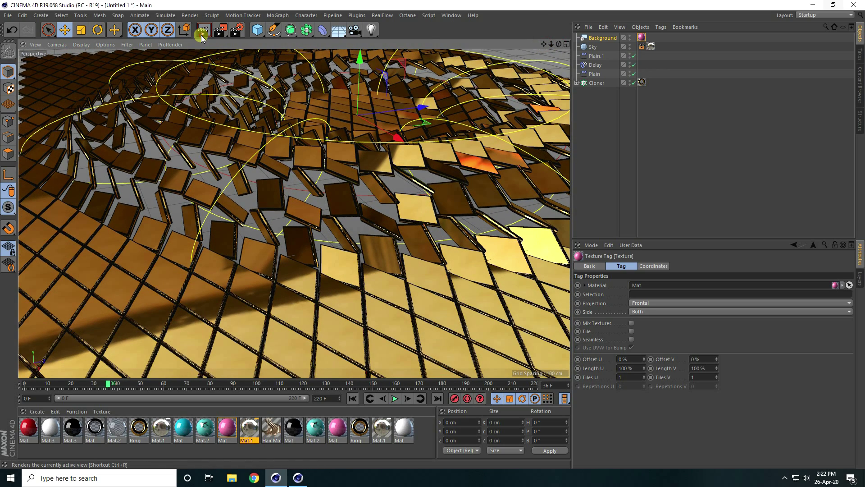
{"action": "left_click", "coordinate": [201, 35]}
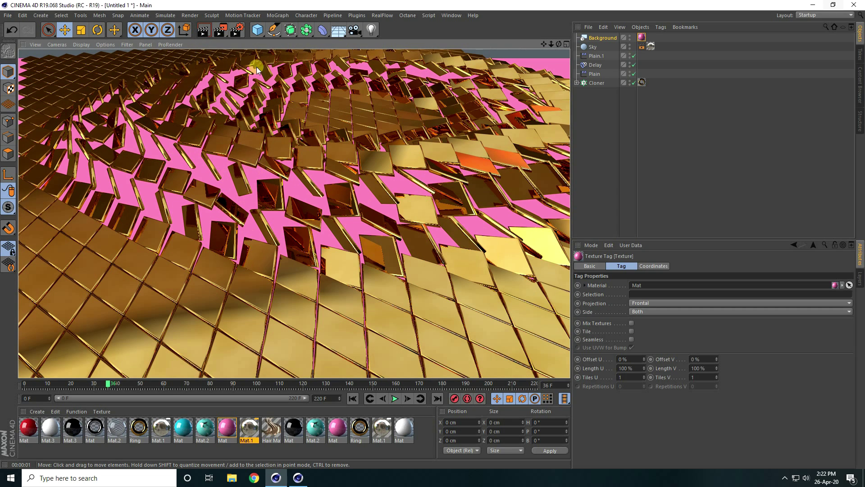
Add Global Illumination with Irradiance Cache Record Density set to Low
{"action": "left_click", "coordinate": [237, 32]}
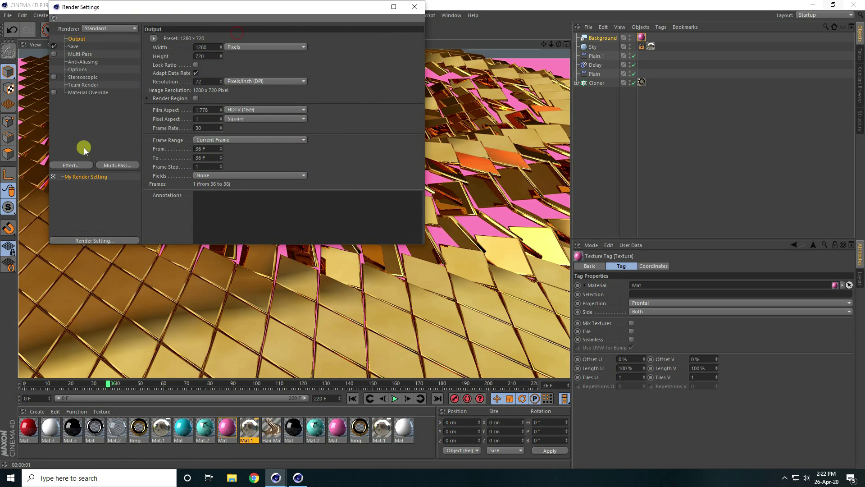
{"action": "left_click", "coordinate": [69, 166]}
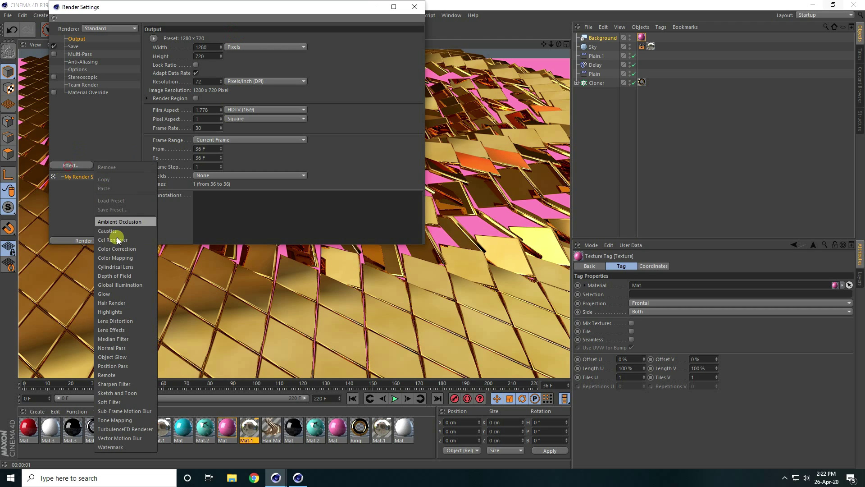
{"action": "left_click", "coordinate": [136, 285]}
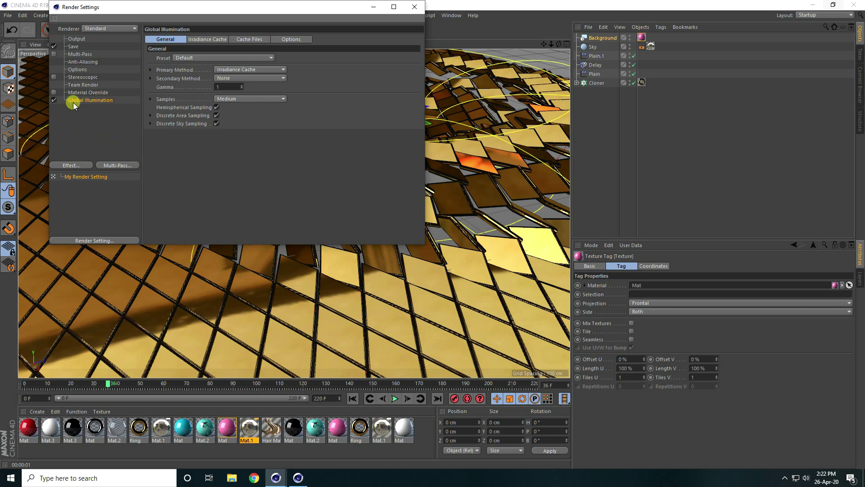
{"action": "left_click", "coordinate": [204, 40]}
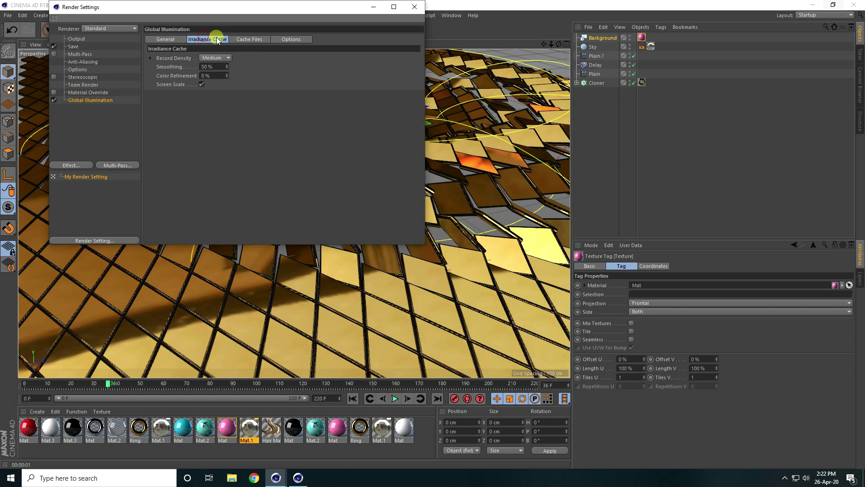
{"action": "left_click", "coordinate": [214, 89]}
Set Anti-Aliasing to Best and bring up the Save format choices
{"action": "left_click", "coordinate": [85, 61]}
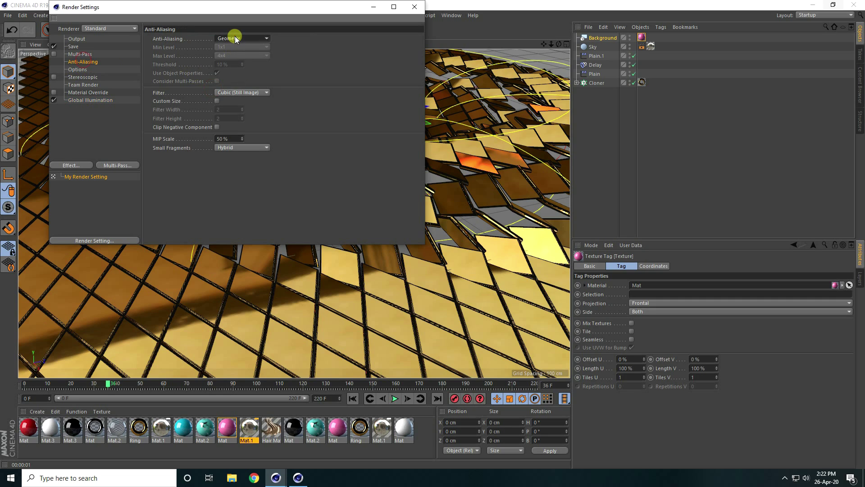
{"action": "left_click", "coordinate": [234, 65]}
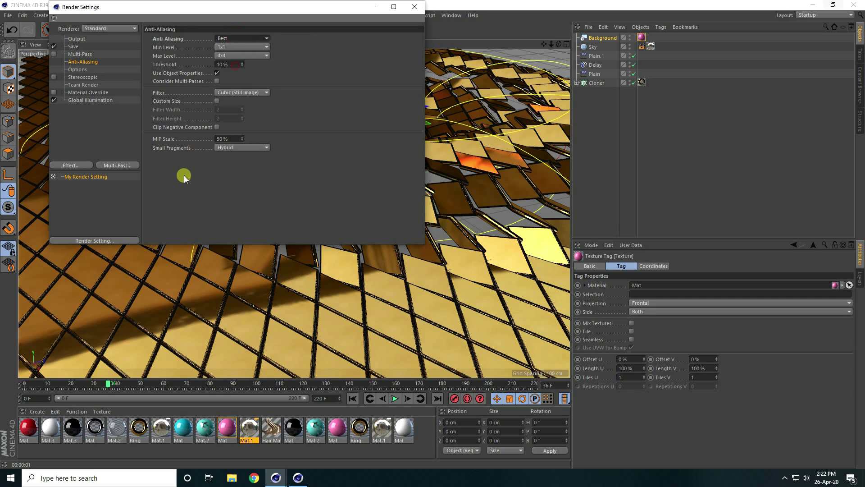
{"action": "left_click", "coordinate": [76, 47]}
{"action": "left_click", "coordinate": [222, 64]}
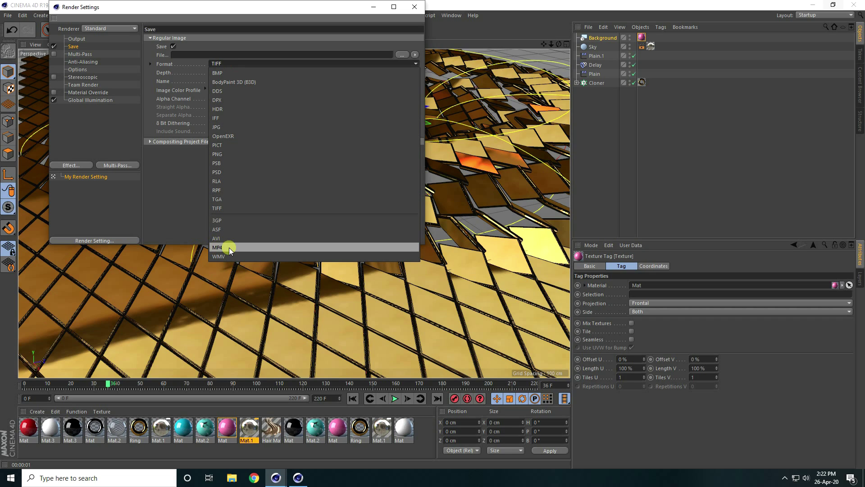
Save renders as JPG named 'a' inside a new folder on the Desktop
{"action": "left_click", "coordinate": [222, 127]}
{"action": "left_click", "coordinate": [405, 57]}
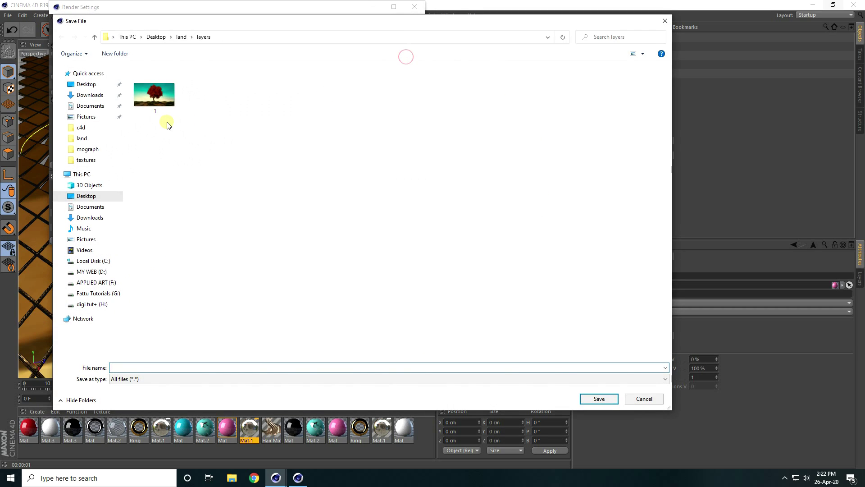
{"action": "left_click", "coordinate": [102, 85]}
{"action": "right_click", "coordinate": [227, 187]}
{"action": "left_click", "coordinate": [261, 275]}
{"action": "left_click", "coordinate": [338, 273]}
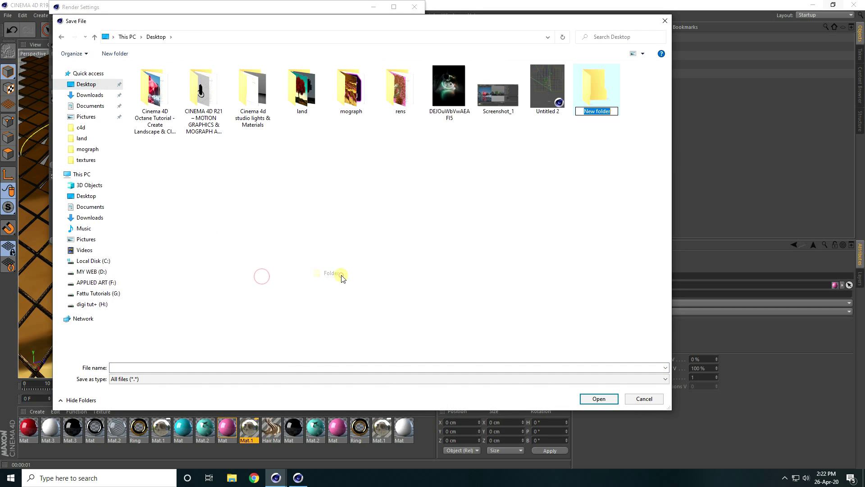
{"action": "double_click", "coordinate": [596, 94]}
{"action": "left_click", "coordinate": [267, 365]}
{"action": "type", "text": "a"}
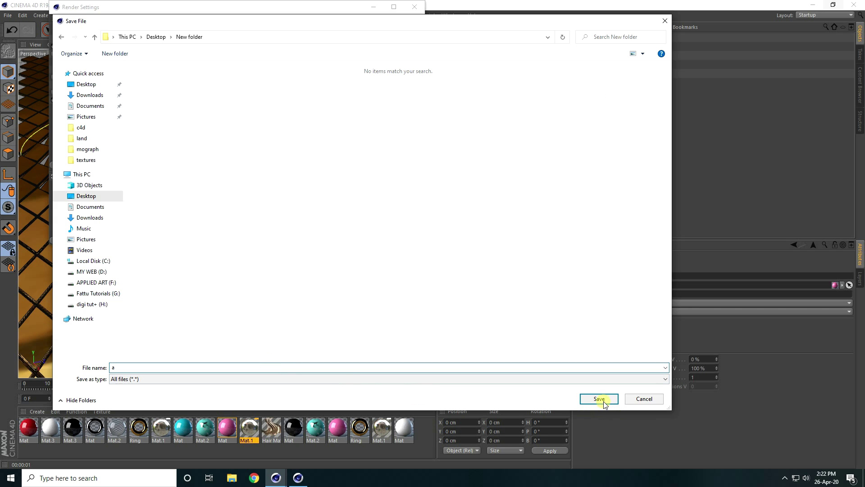
{"action": "left_click", "coordinate": [600, 399]}
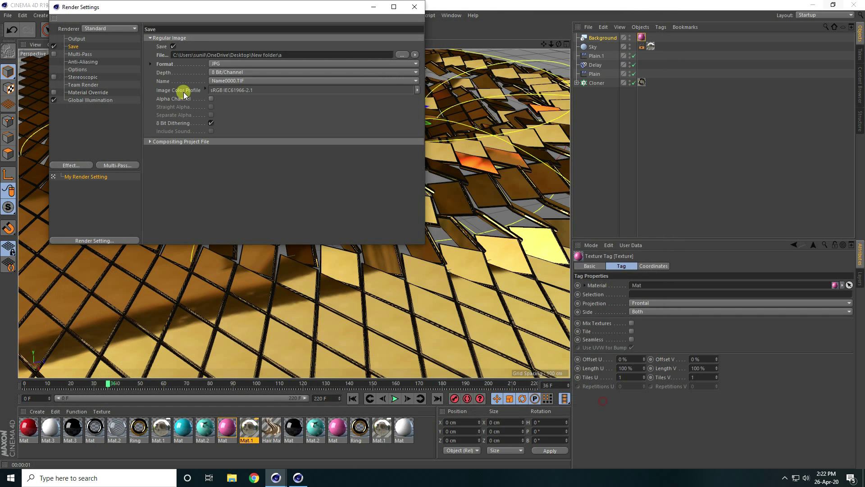
Apply the HDV/HDTV 720 29.97 preset for 1280x720 output
{"action": "left_click", "coordinate": [76, 39]}
{"action": "left_click", "coordinate": [154, 38]}
{"action": "mouse_move", "coordinate": [165, 72]}
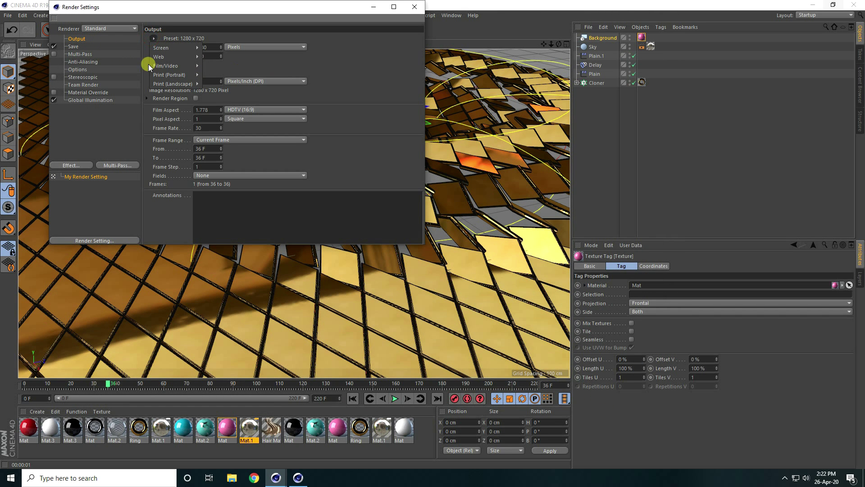
{"action": "mouse_move", "coordinate": [191, 66]}
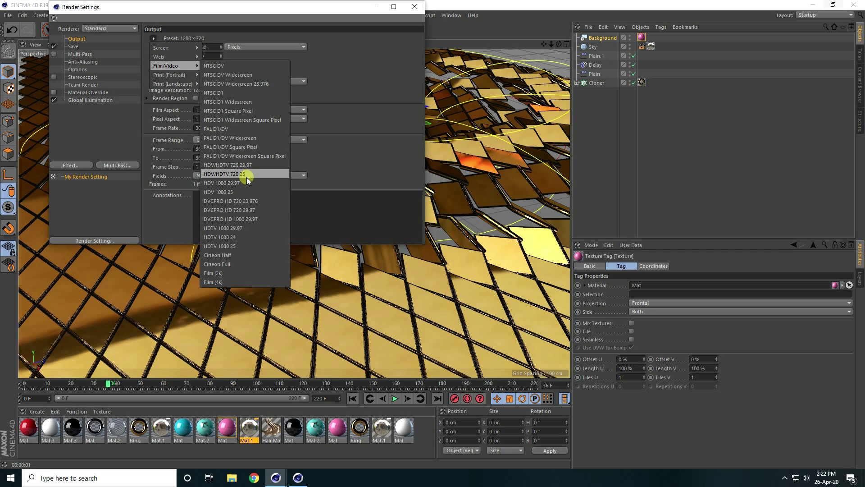
{"action": "left_click", "coordinate": [231, 164]}
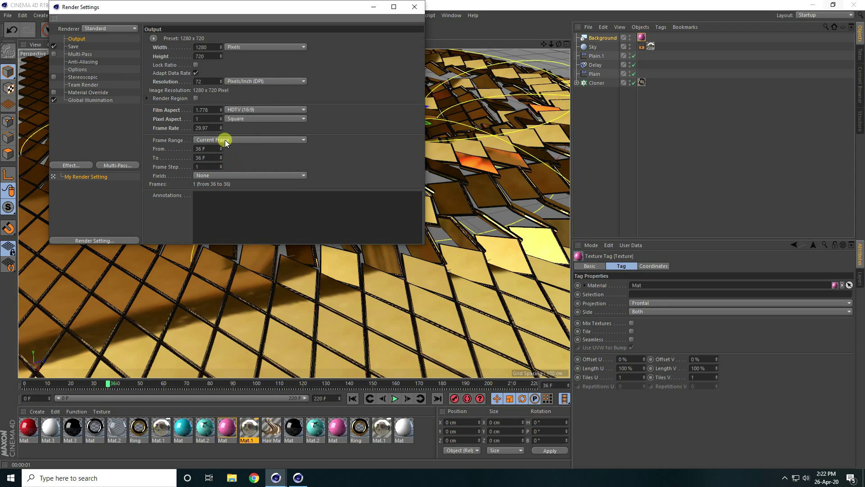
Set the Frame Range to All Frames (0 to 220) and close Render Settings
{"action": "left_click", "coordinate": [225, 141]}
{"action": "left_click", "coordinate": [223, 167]}
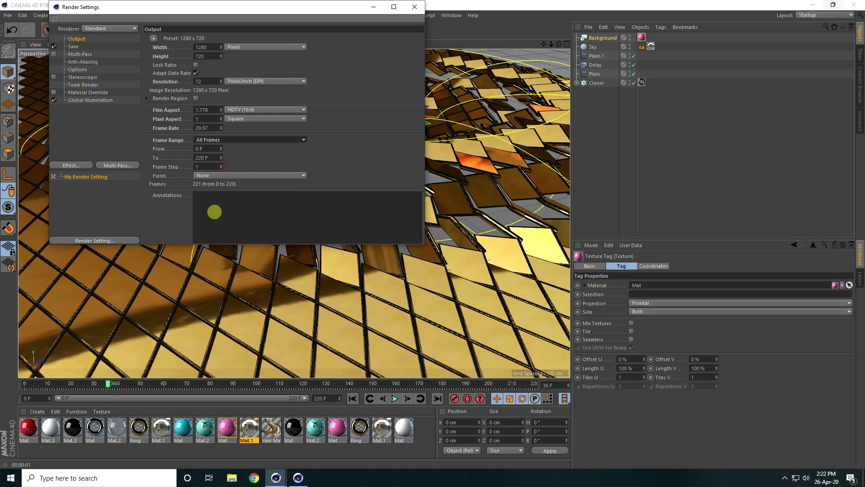
{"action": "left_click", "coordinate": [415, 6]}
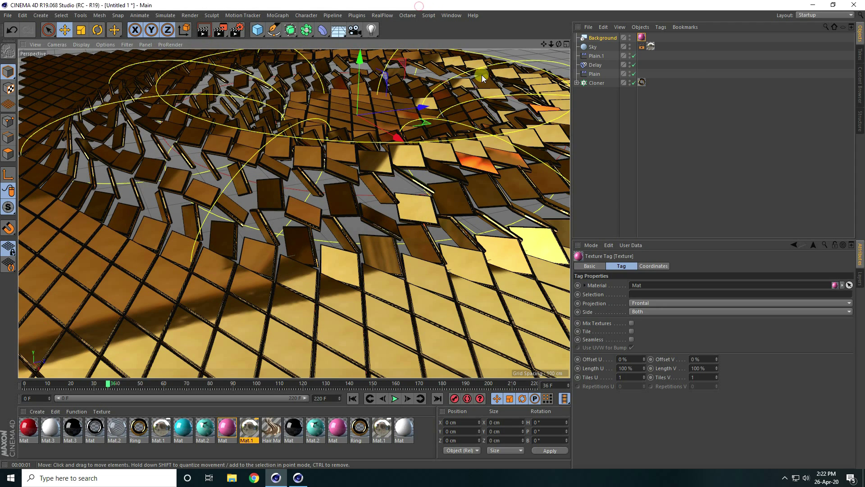
Reframe the camera over the tile field to reveal the horizon, then rewind to frame 0
{"action": "left_click_drag", "start_coordinate": [432, 236], "coordinate": [434, 234], "text": "alt"}
{"action": "left_click_drag", "start_coordinate": [545, 43], "coordinate": [321, 216]}
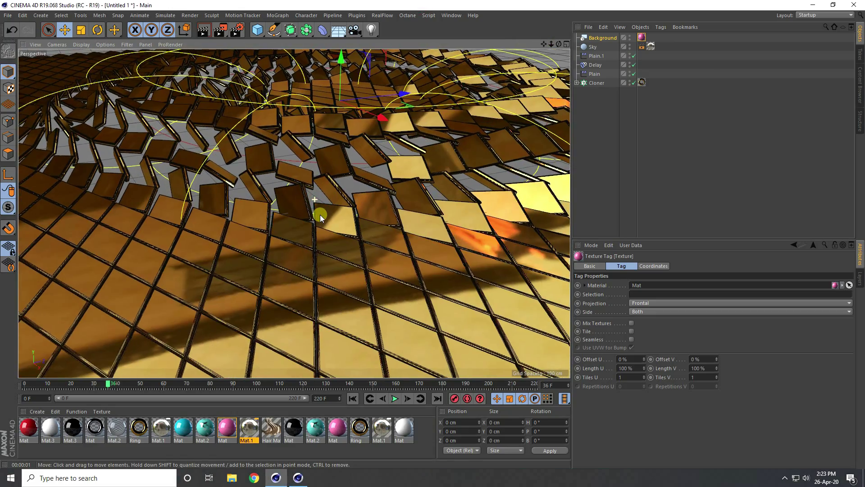
{"action": "left_click", "coordinate": [355, 399]}
Play the ripple animation, stop at frame 58 and render that frame in the viewport
{"action": "left_click", "coordinate": [395, 399]}
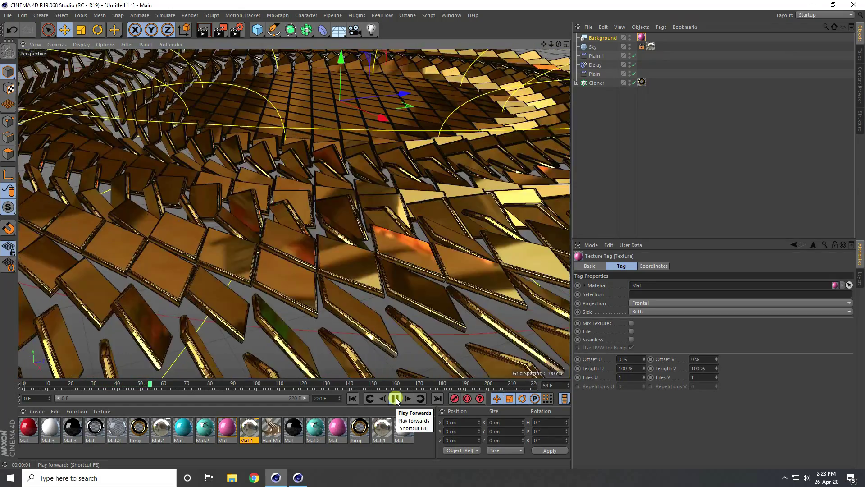
{"action": "left_click", "coordinate": [396, 399]}
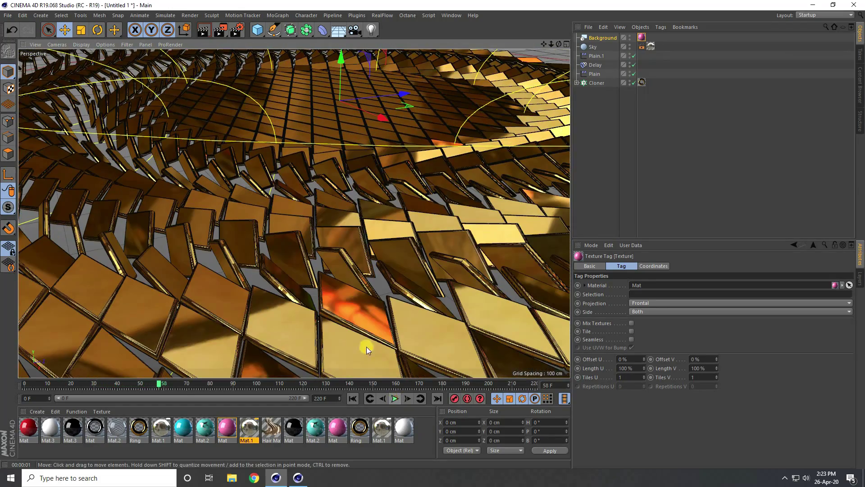
{"action": "left_click", "coordinate": [204, 30]}
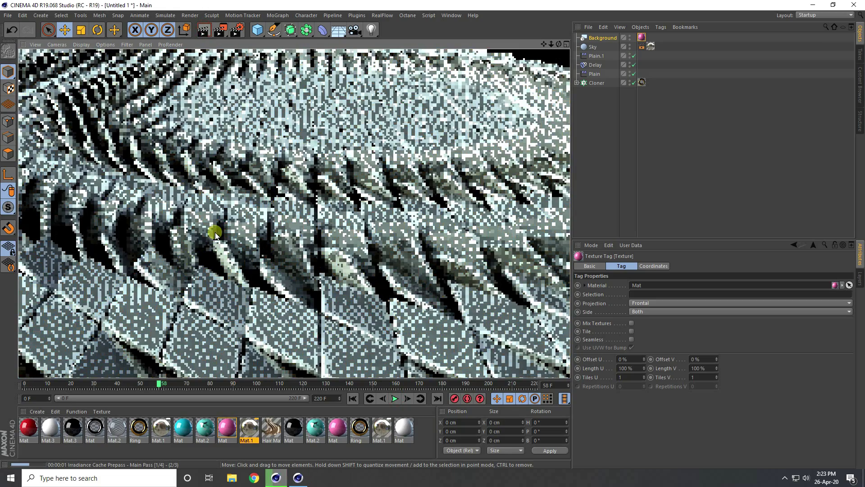
Render the full animation to a maximized Picture Viewer and show its Filter settings
{"action": "left_click", "coordinate": [221, 30]}
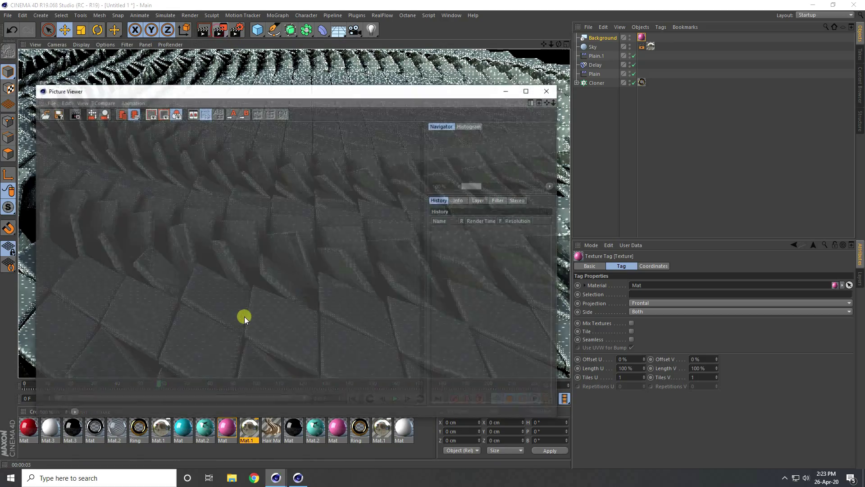
{"action": "left_click", "coordinate": [527, 90]}
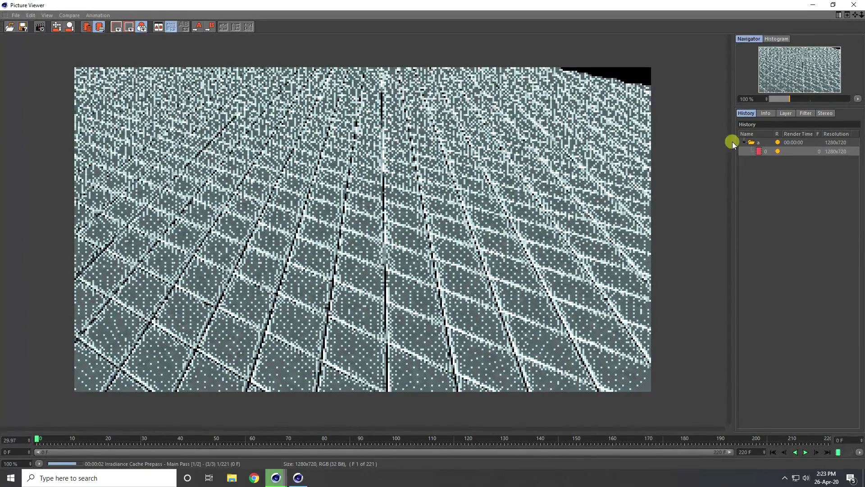
{"action": "left_click", "coordinate": [806, 114]}
Set the Picture Viewer filter Saturation to 20% and Contrast to 10%
{"action": "left_click", "coordinate": [779, 141]}
{"action": "type", "text": "20"}
{"action": "key", "text": "Return"}
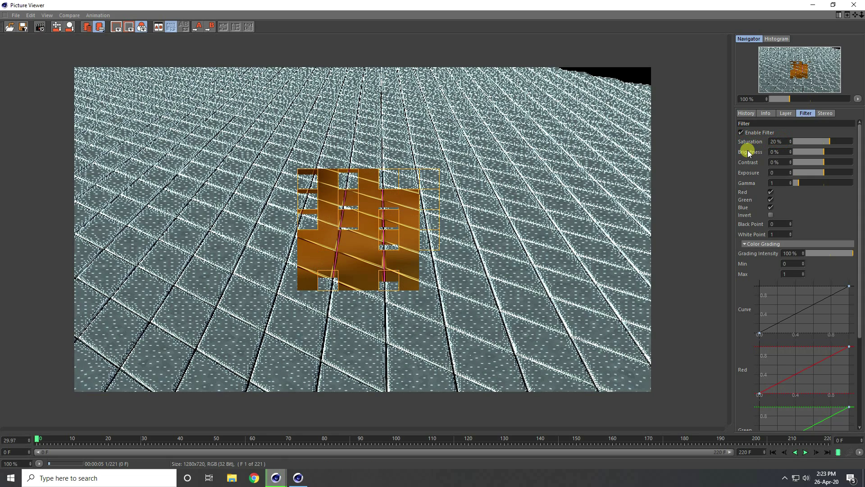
{"action": "key", "text": "Tab"}
{"action": "key", "text": "Tab"}
{"action": "type", "text": "10"}
{"action": "key", "text": "Return"}
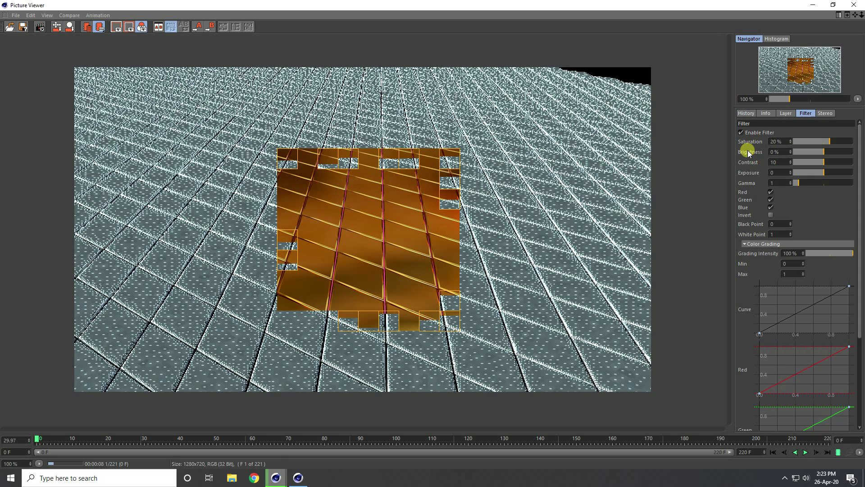